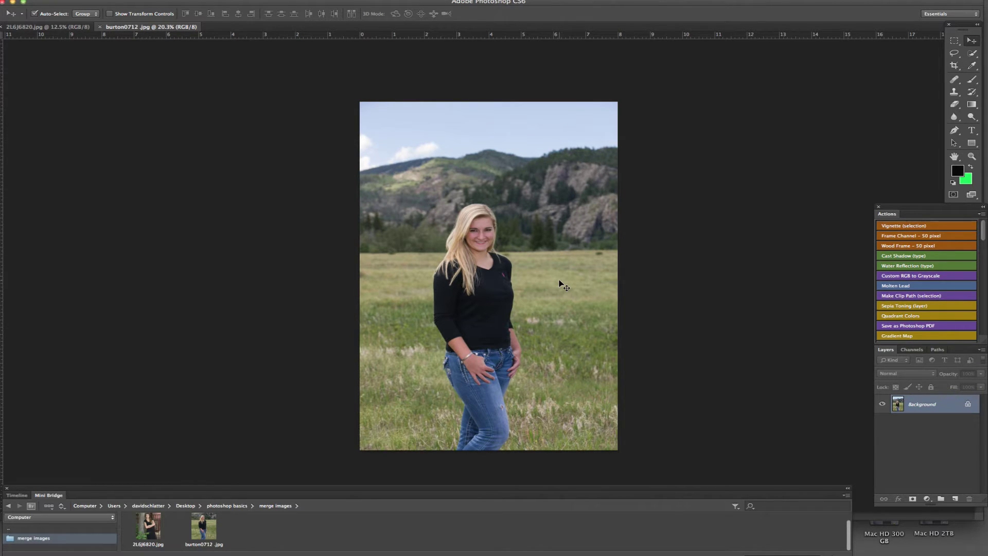
Select the blonde girl in the field photo with the Quick Selection tool and expand the selection by 10 pixels.
click(972, 53)
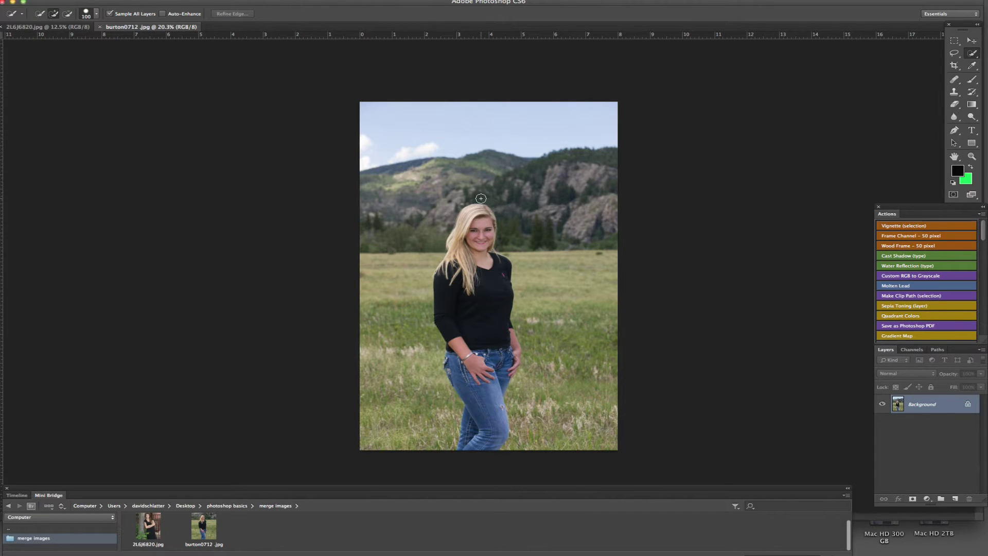
mouse_move(487, 216)
mouse_down()
mouse_move(446, 276)
mouse_move(475, 432)
mouse_move(492, 352)
mouse_move(494, 369)
mouse_move(513, 350)
mouse_move(501, 264)
mouse_move(476, 247)
mouse_move(480, 219)
mouse_move(463, 322)
mouse_move(471, 353)
mouse_up()
click(190, 1)
mouse_move(234, 110)
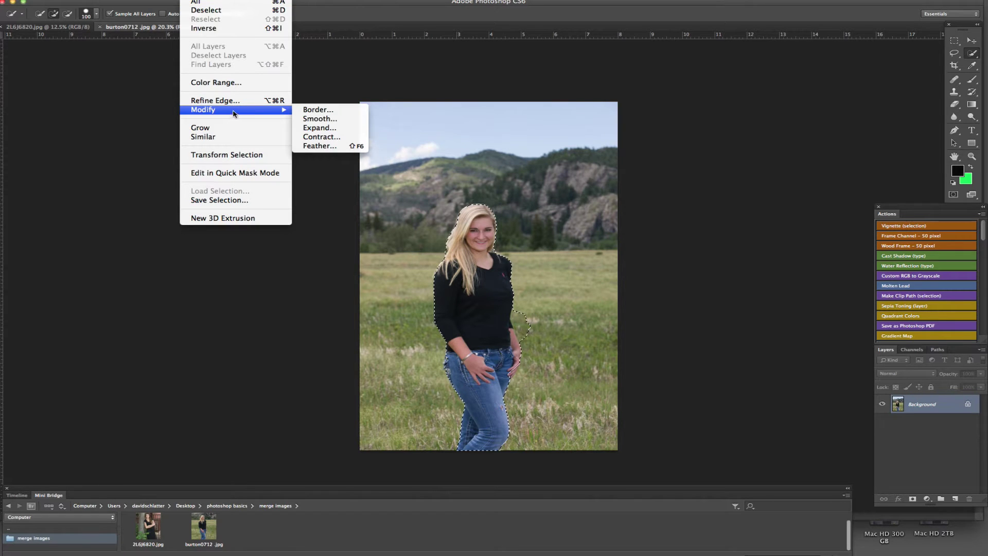
click(318, 128)
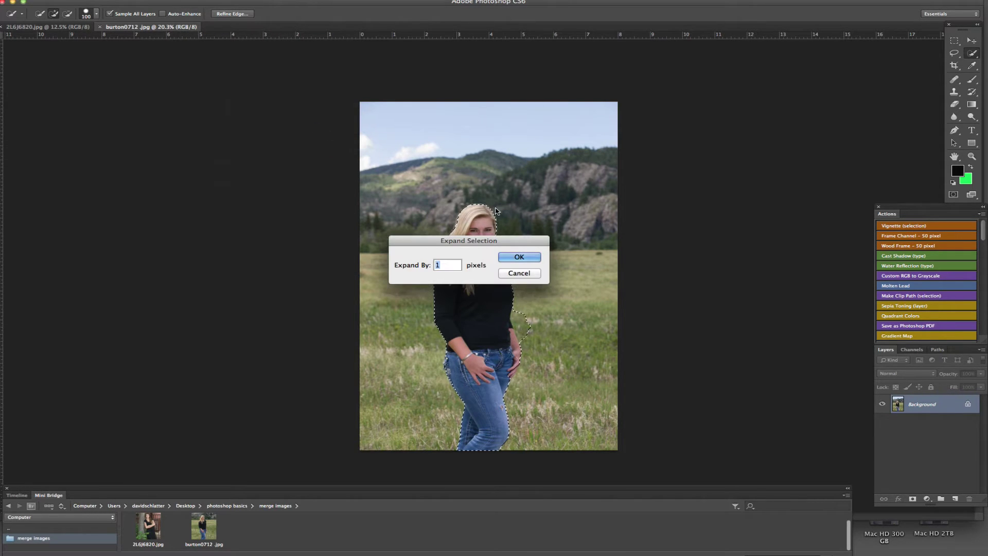
drag(542, 241, 676, 218)
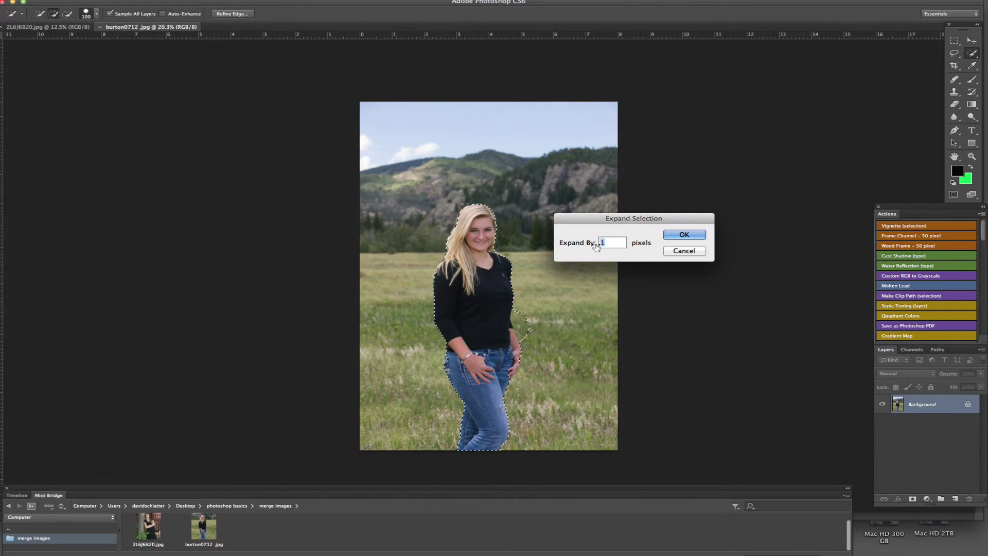
text(10)
click(684, 235)
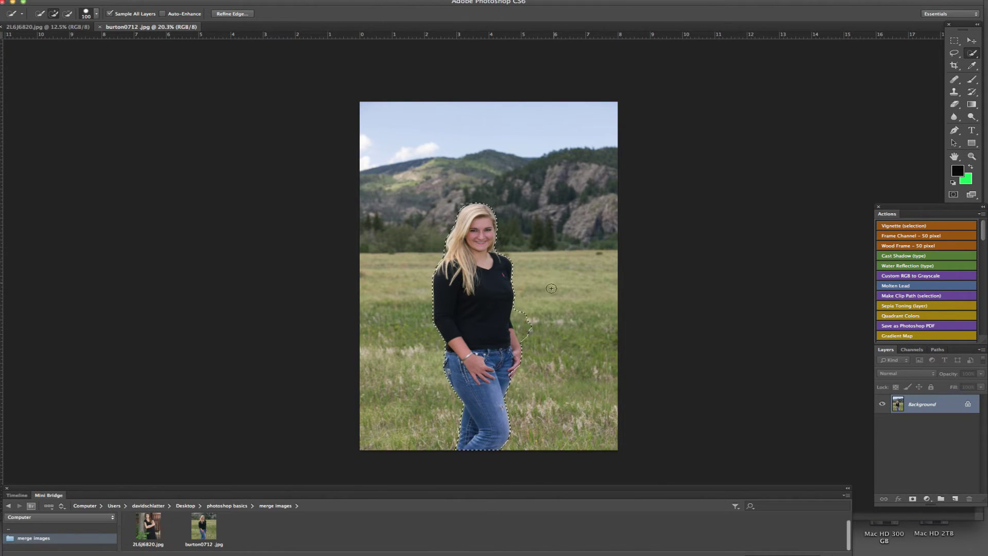
Expand the selection around the blonde girl by another 20 pixels.
scroll(511, 269, up, 2)
scroll(511, 269, up, 3)
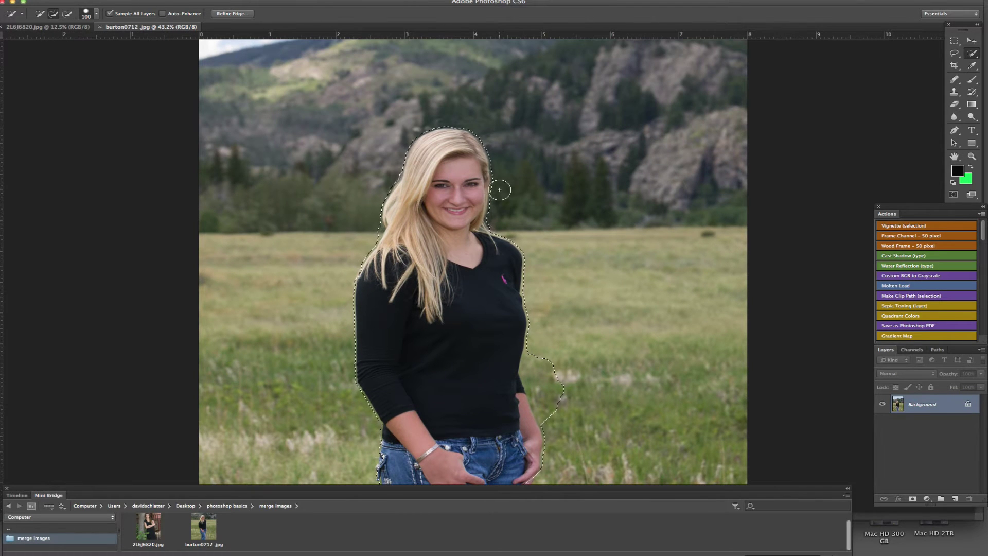
scroll(581, 207, down, 3)
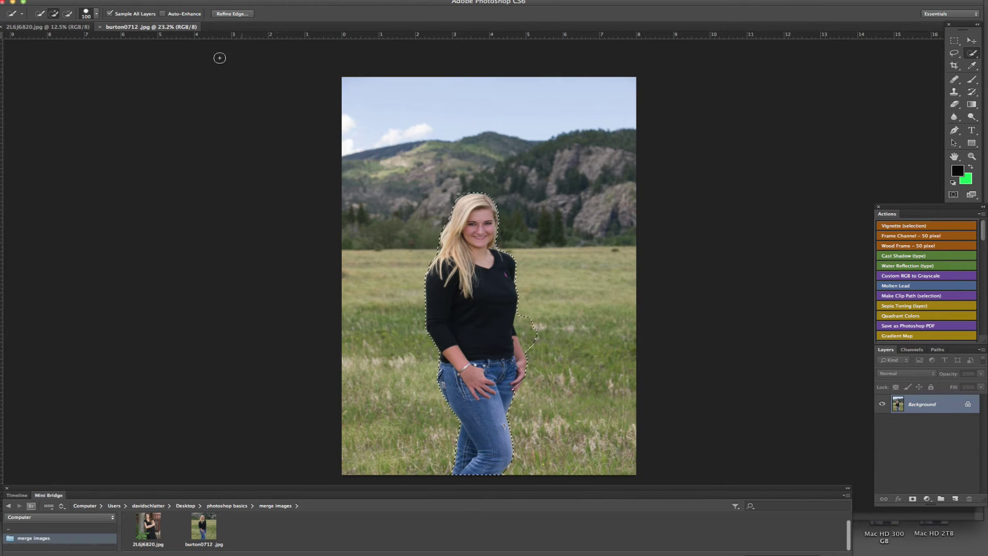
click(185, 0)
mouse_move(206, 110)
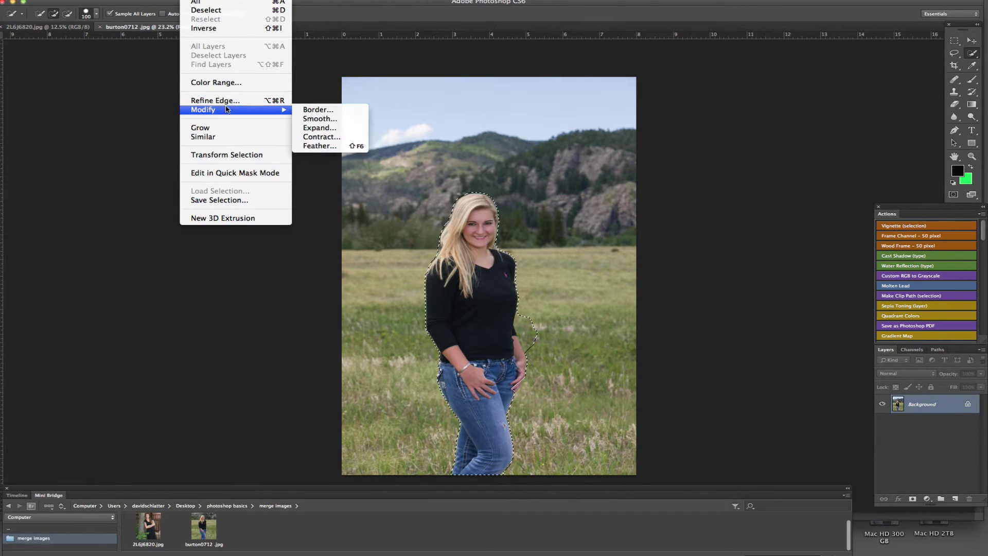
click(317, 128)
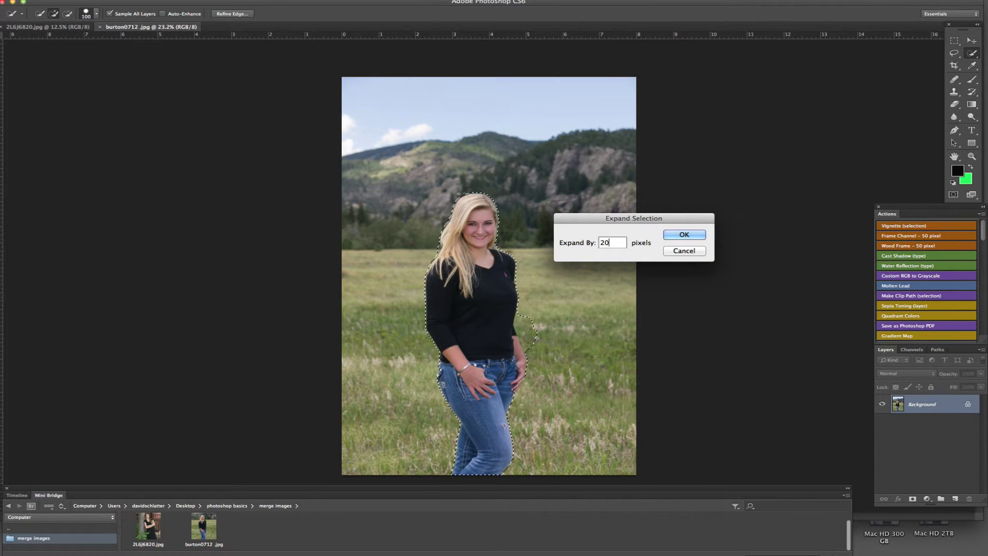
click(684, 235)
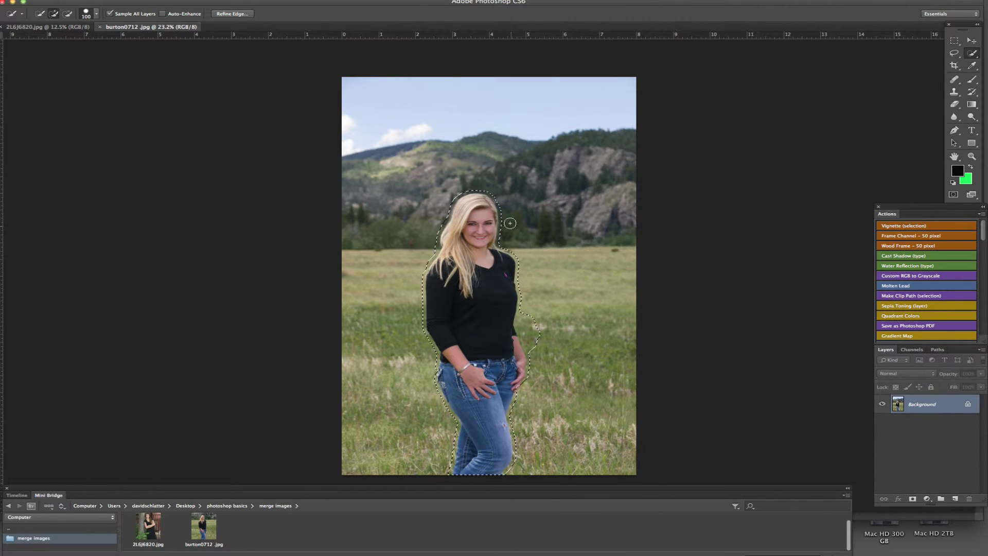
Fill the selected girl with Content-Aware contents in Normal mode at 100% opacity, and deselect.
scroll(508, 219, up, 5)
scroll(508, 218, down, 6)
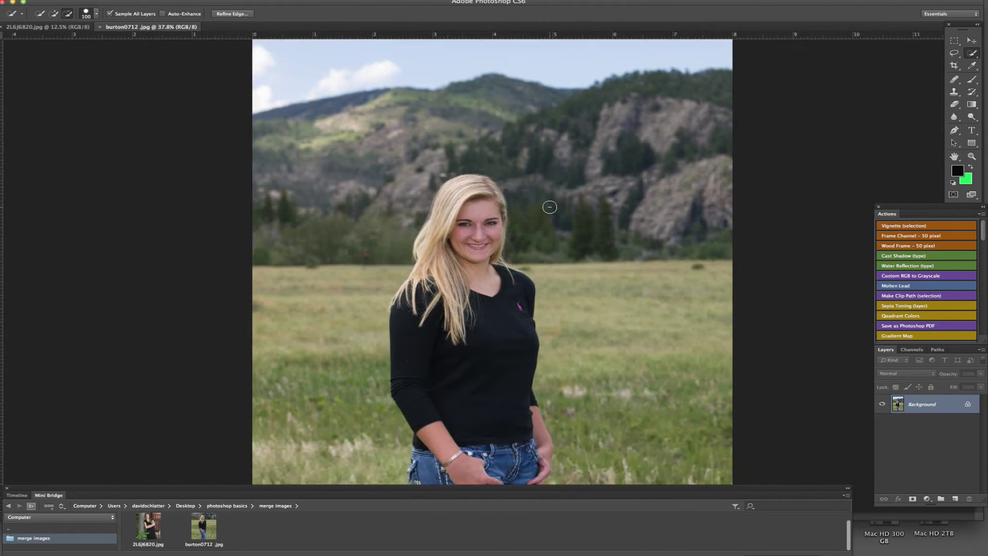
scroll(509, 213, up, 1)
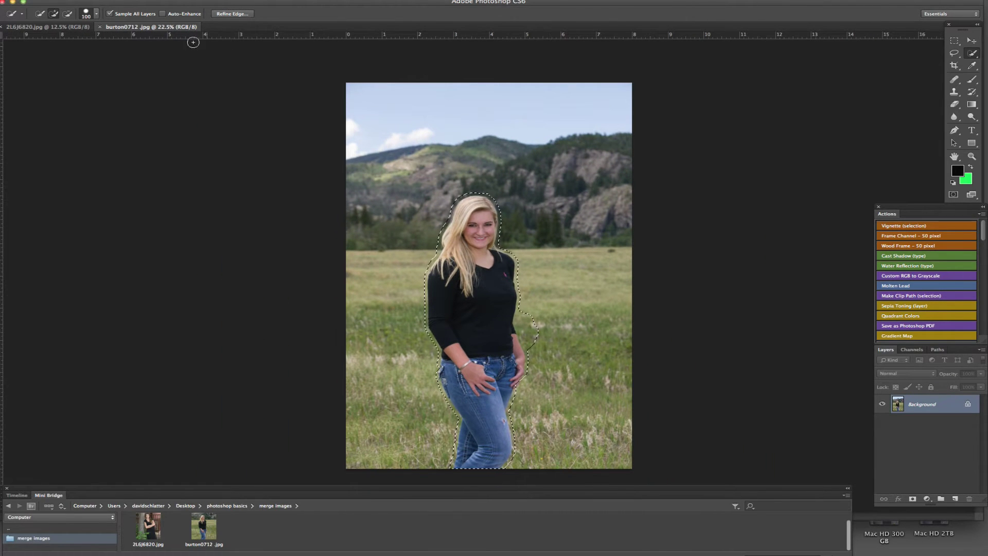
click(82, 1)
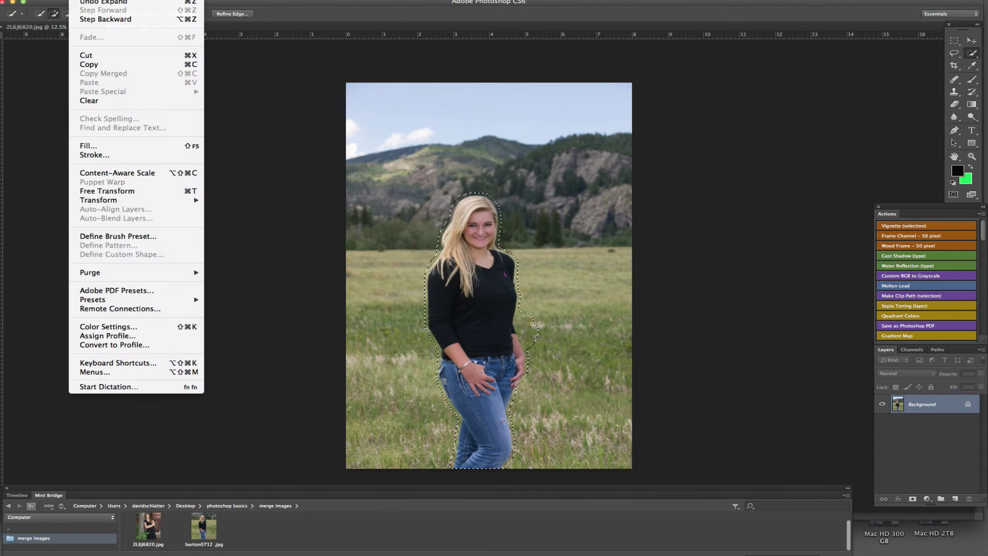
click(90, 146)
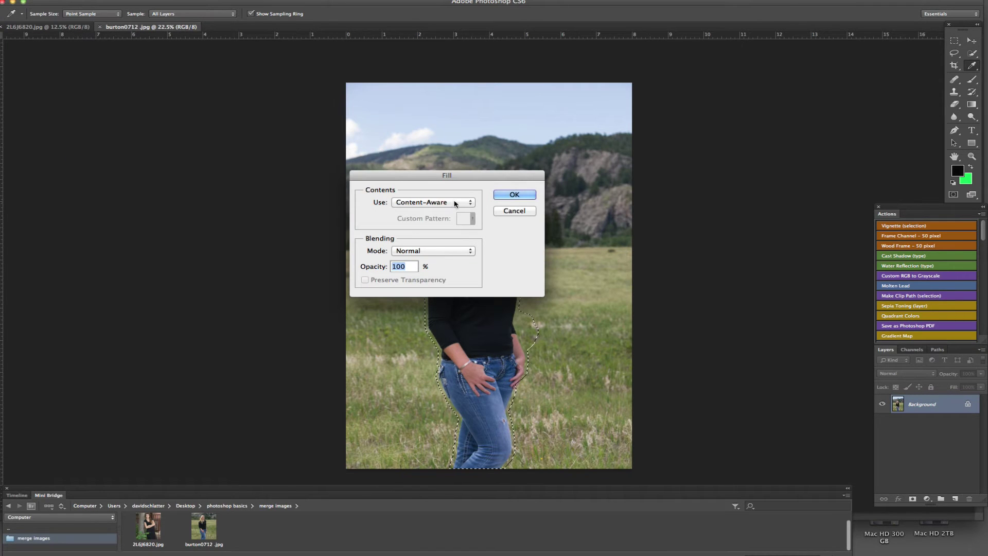
click(470, 203)
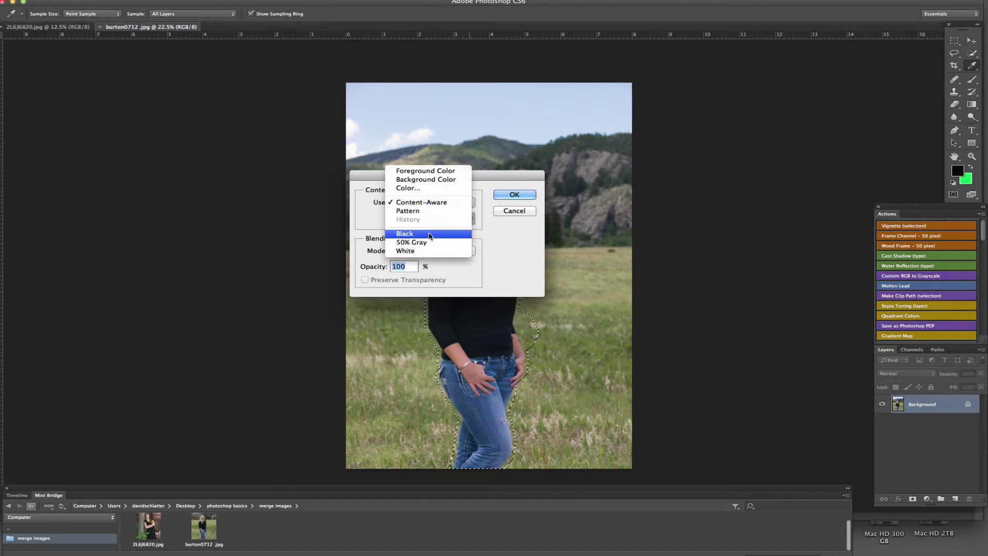
click(442, 202)
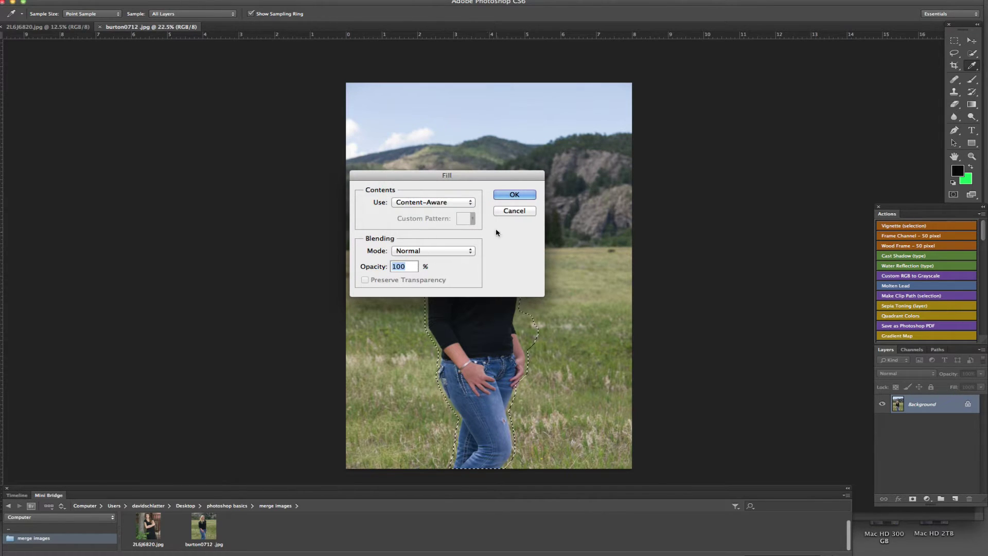
click(514, 196)
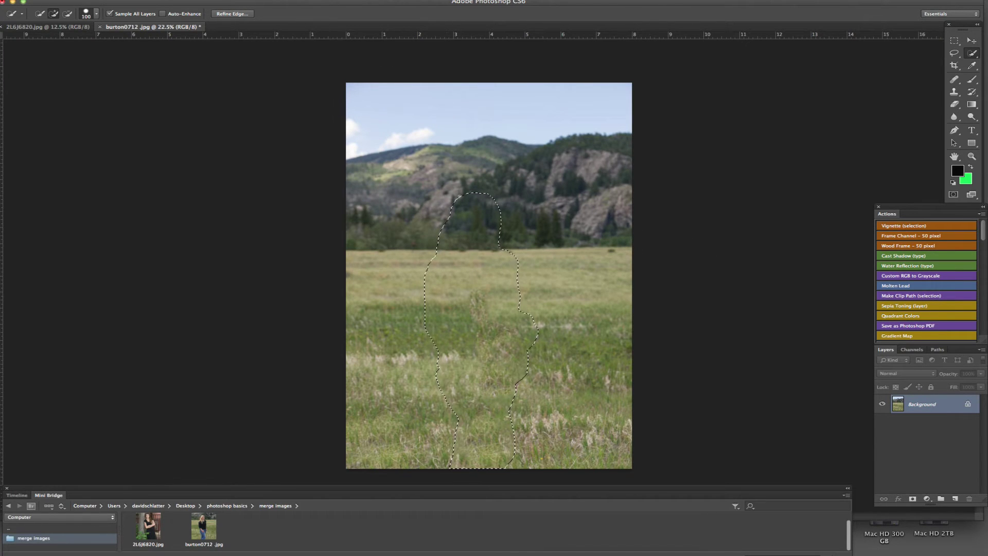
click(196, 0)
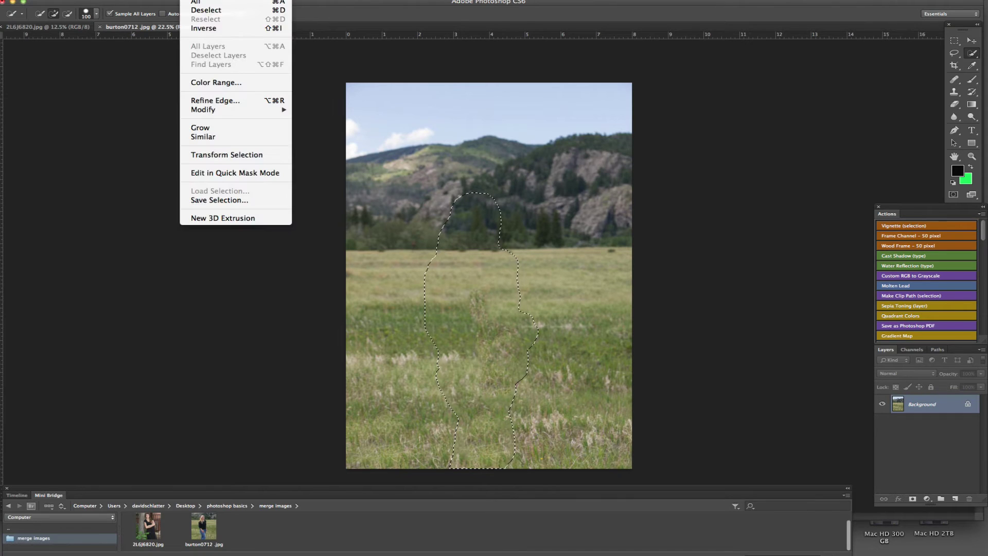
click(203, 11)
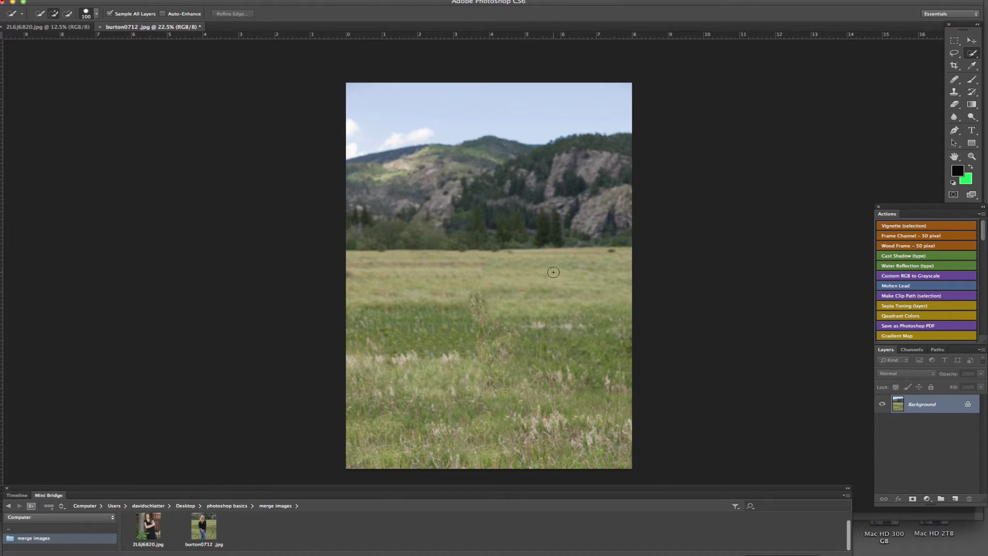
Move the photo from 2L6J6820.jpg into burton0712 .jpg as a new layer covering the field background.
scroll(537, 270, up, 1)
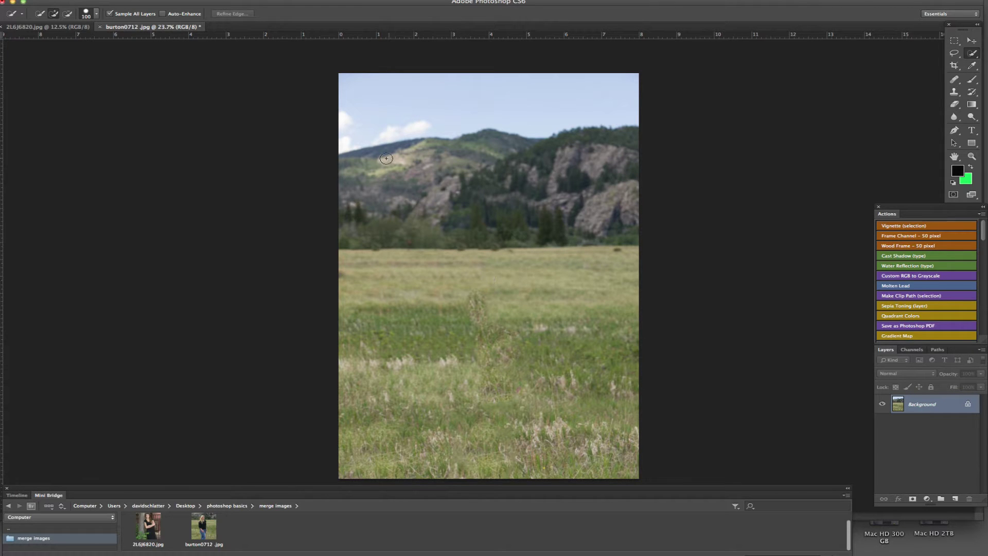
click(65, 29)
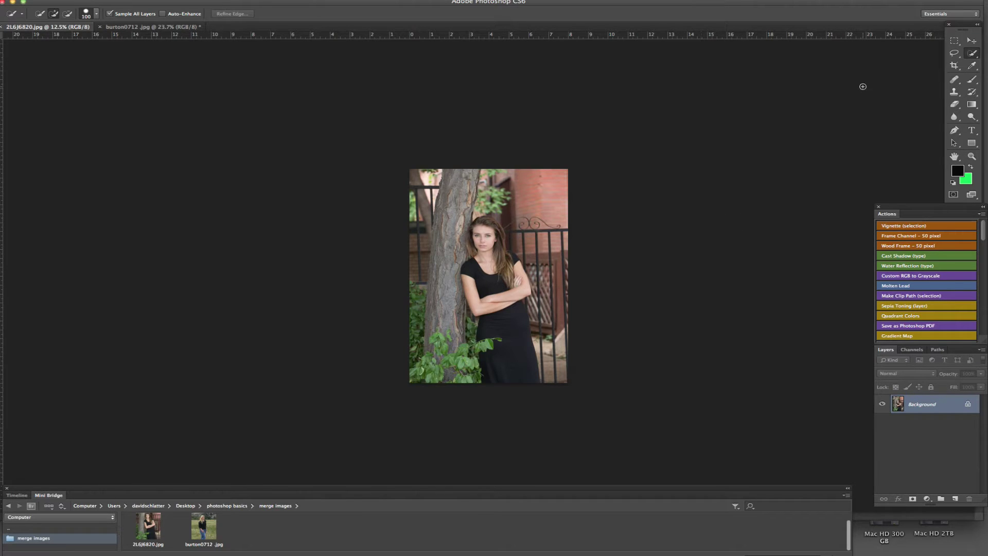
click(971, 42)
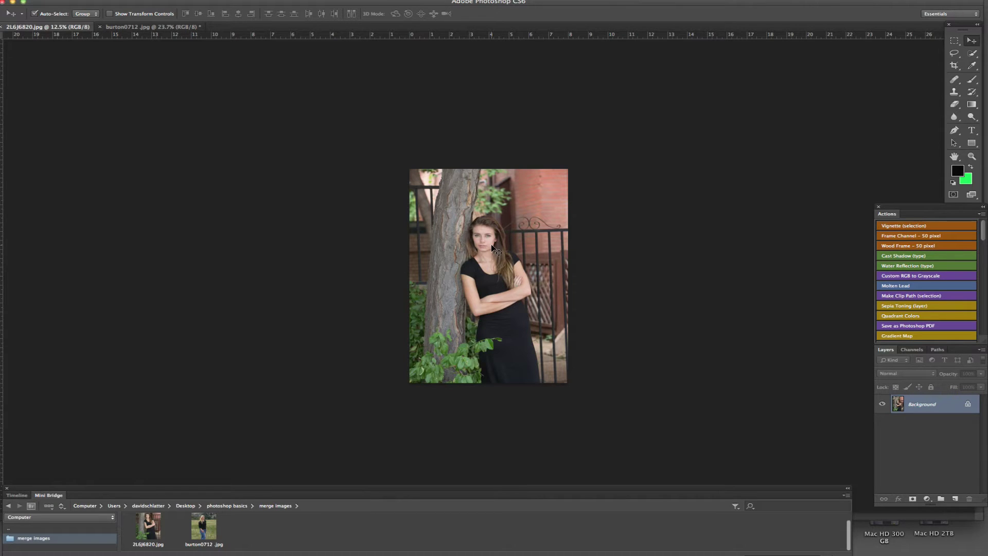
drag(490, 243, 155, 29)
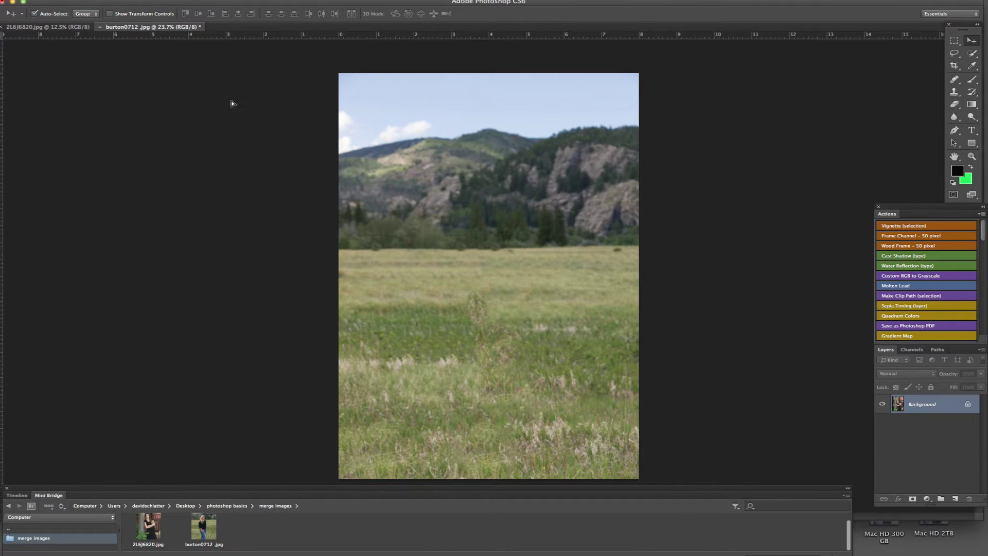
drag(406, 199, 487, 222)
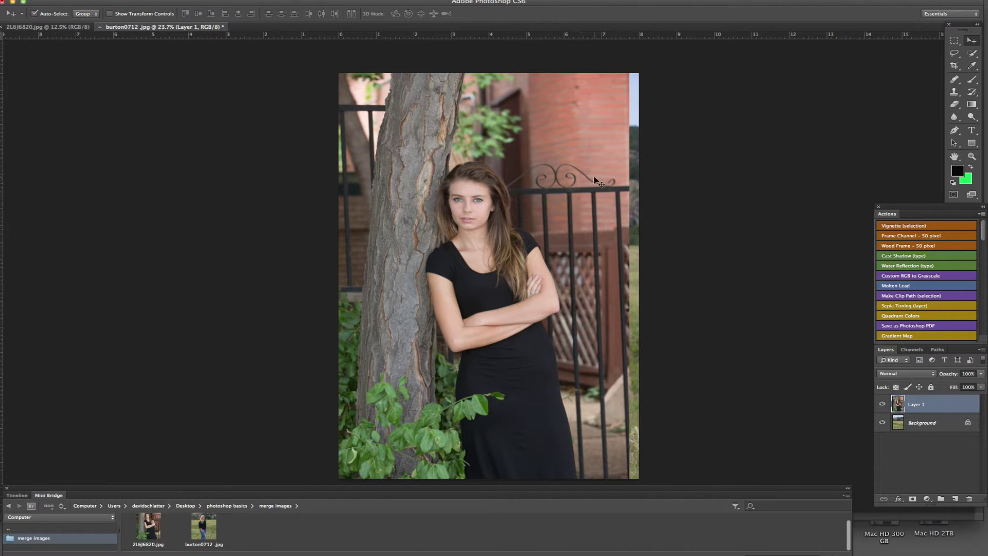
Nudge Layer 1 right until its photo covers the strip of background at the canvas's right edge.
key(shift+Right)
key(shift+Right)
key(shift+Right)
key(shift+Right)
key(shift+Right)
key(shift+Right)
key(shift+Right)
key(shift+Right)
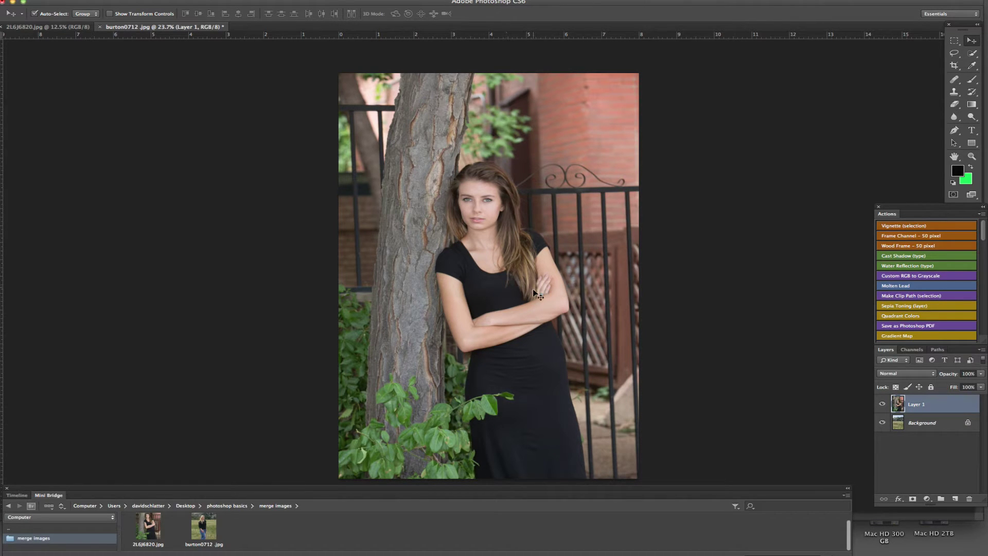
Quick-select the woman in the black dress on Layer 1 from her hair down to her skirt, using a 400-size brush.
click(971, 53)
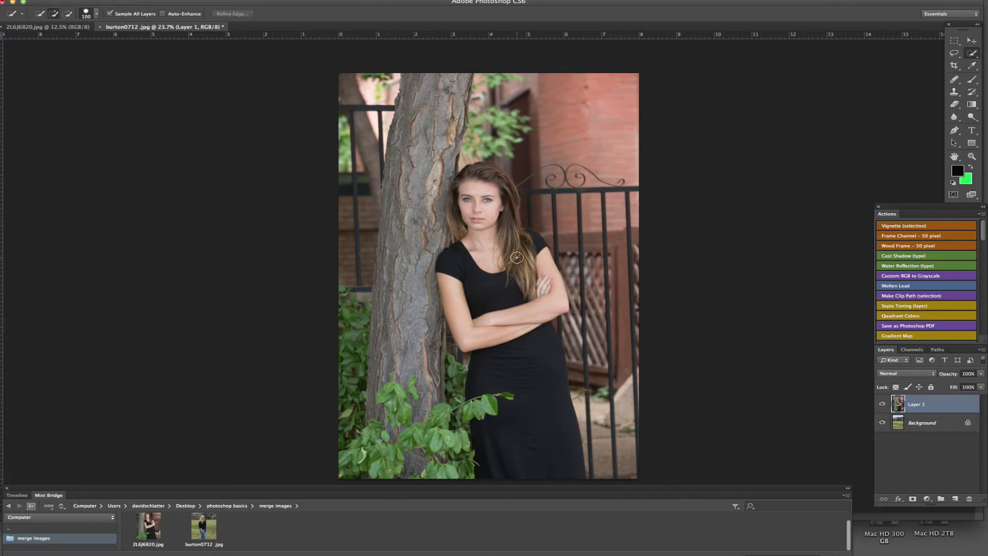
key(bracketright)
key(bracketright)
key(bracketright)
key(bracketright)
key(bracketright)
key(bracketright)
key(bracketright)
mouse_move(516, 257)
mouse_down()
mouse_move(507, 229)
mouse_move(478, 204)
mouse_move(481, 258)
mouse_move(522, 380)
mouse_move(520, 436)
mouse_up()
Add the tree trunk and the green leaves to the selection, and subtract the fence area left of the trunk.
click(421, 250)
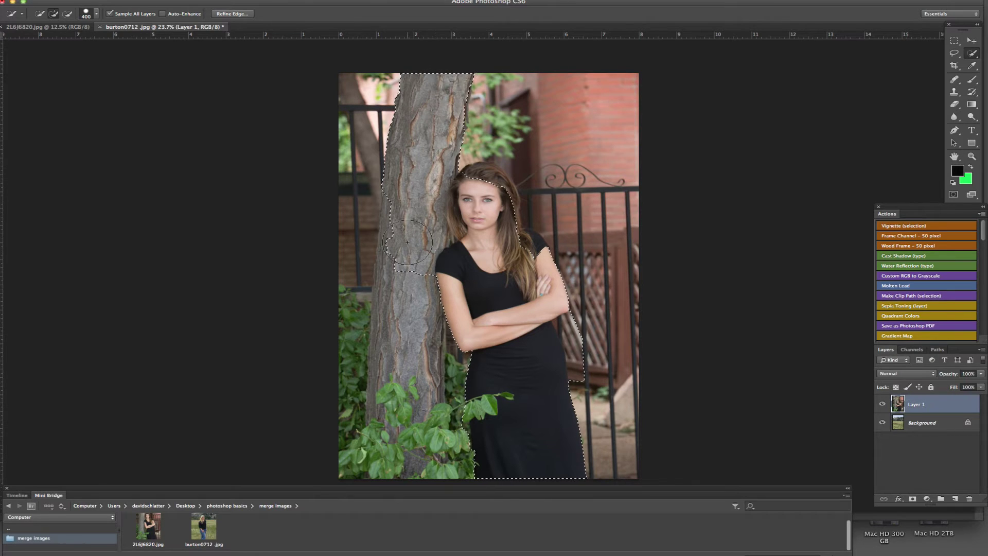
click(405, 442)
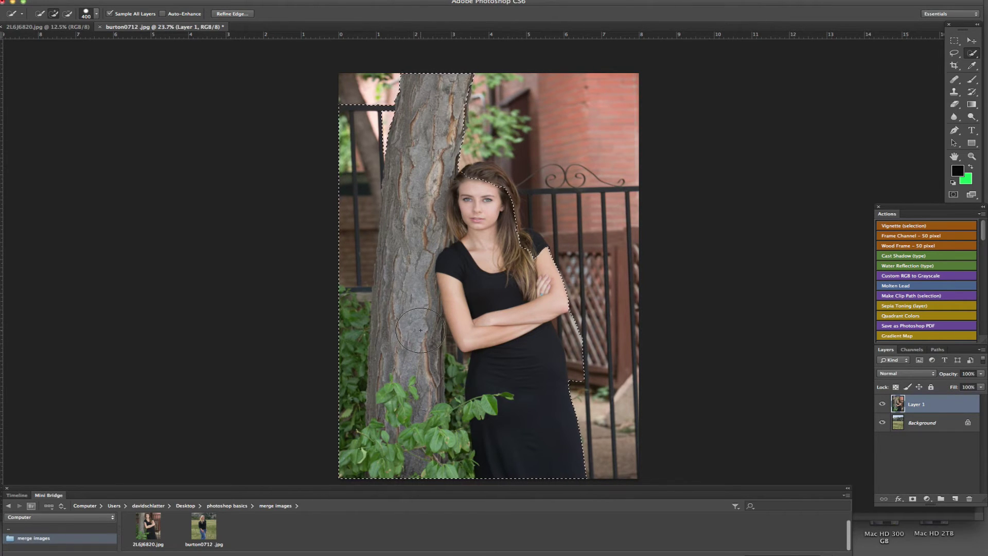
mouse_move(341, 143)
mouse_down()
mouse_move(353, 99)
mouse_move(319, 232)
mouse_move(342, 212)
mouse_up()
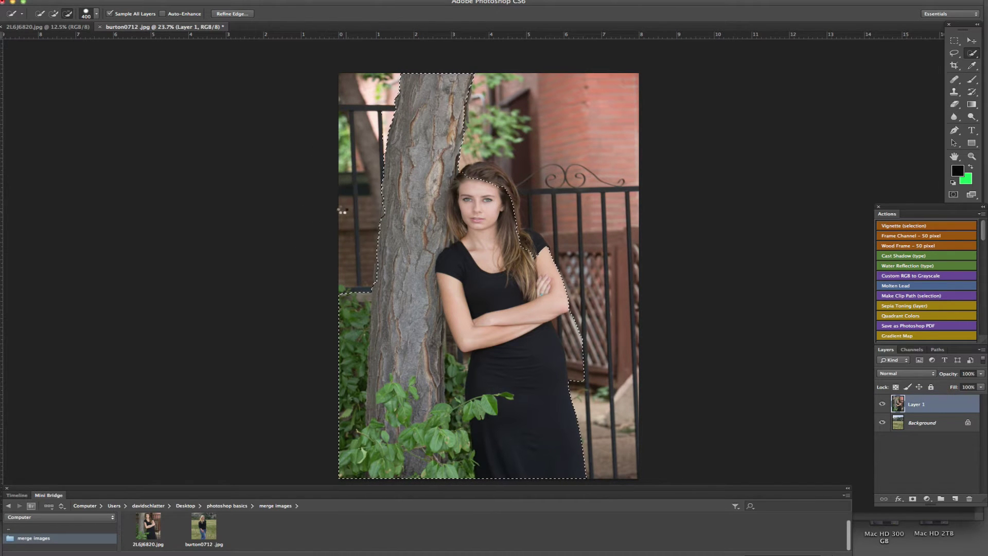
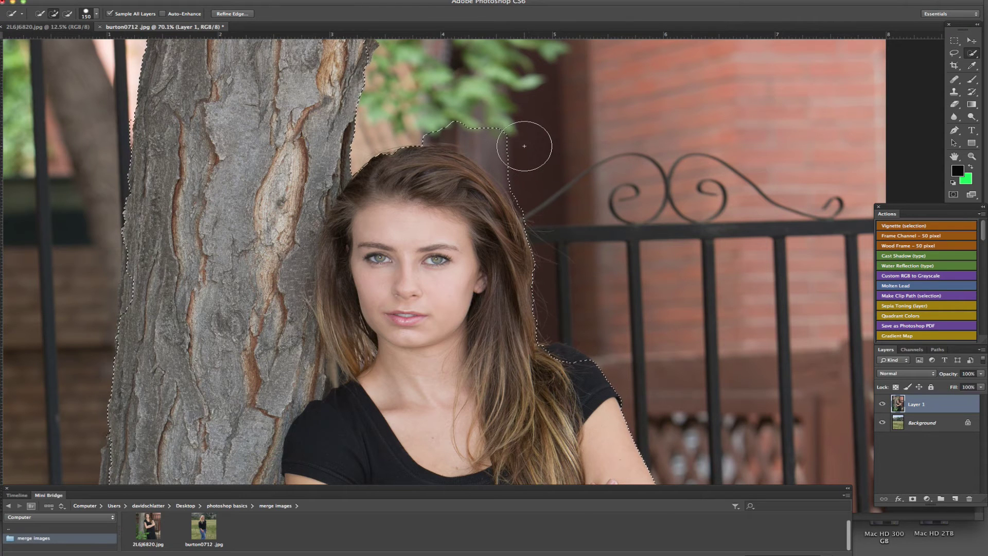
Subtract the background above the woman's head and the fence area beside her hair from the selection, using a 150-size brush.
key(alt)
drag(536, 155, 468, 114)
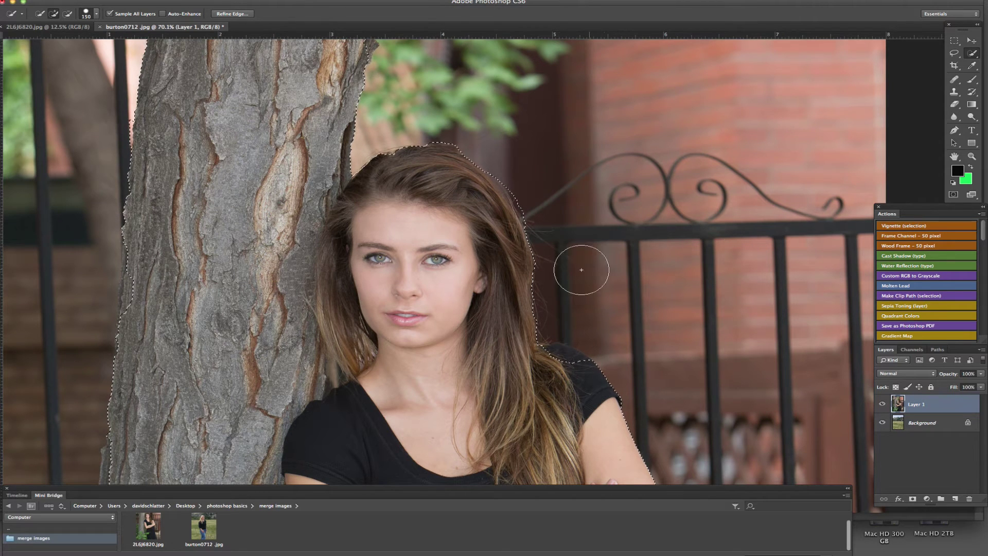
mouse_move(548, 249)
mouse_down()
mouse_move(525, 284)
mouse_move(516, 274)
mouse_move(514, 304)
mouse_move(500, 225)
mouse_up()
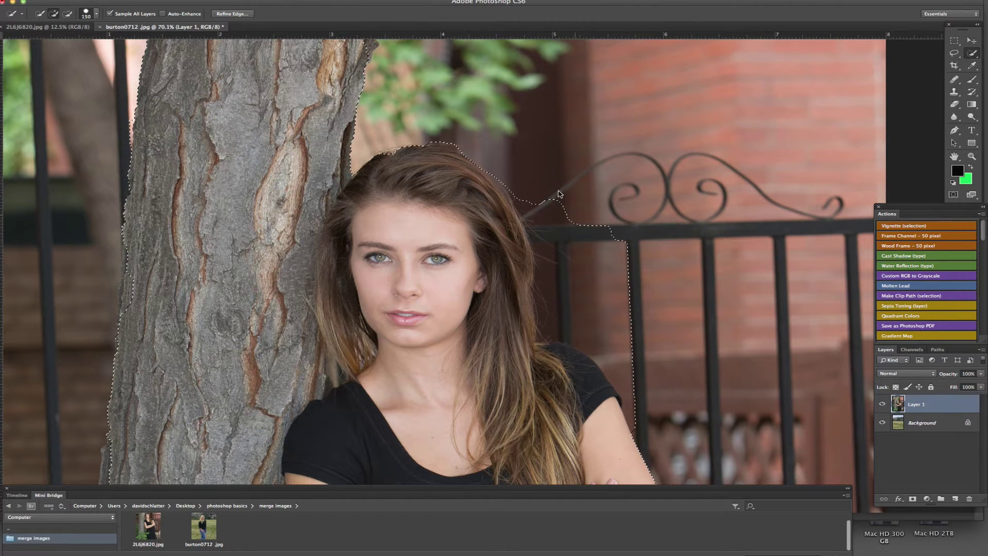
mouse_move(560, 194)
mouse_down()
mouse_move(551, 173)
mouse_move(596, 232)
mouse_move(608, 287)
mouse_move(628, 324)
mouse_up()
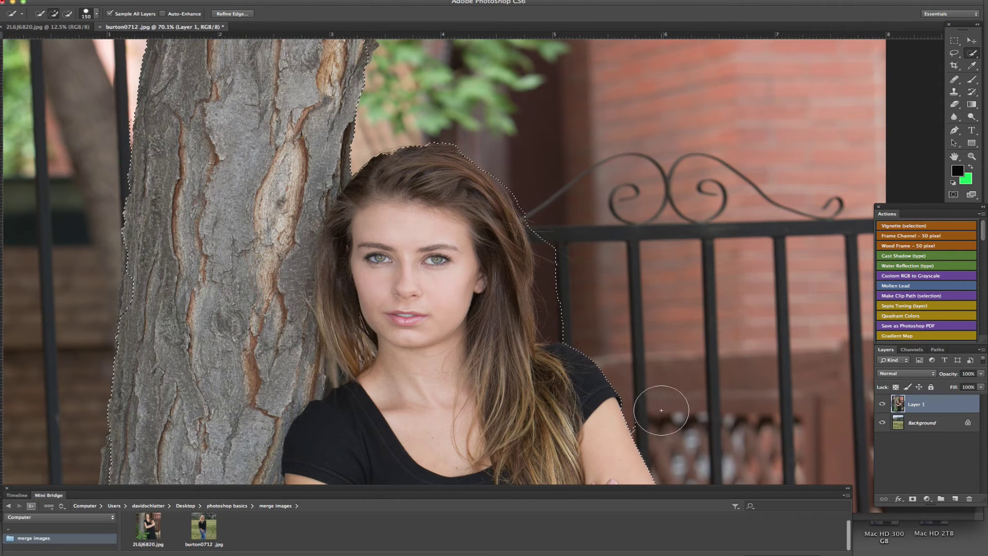
Subtract the fence and lattice area beside the woman's shoulder and upper arm from the selection.
mouse_move(695, 411)
mouse_down()
mouse_move(687, 372)
mouse_move(702, 375)
mouse_move(699, 360)
mouse_move(650, 231)
mouse_up()
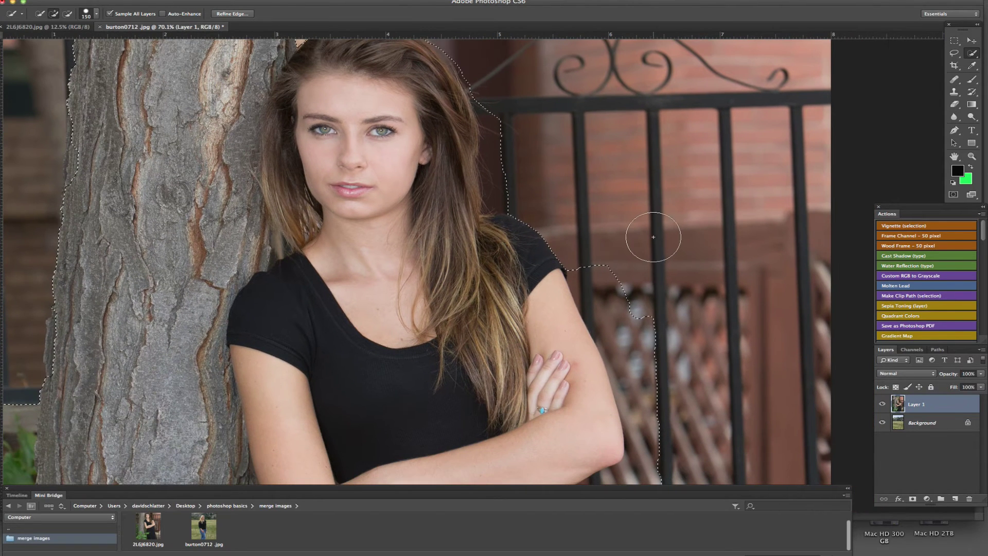
key(alt)
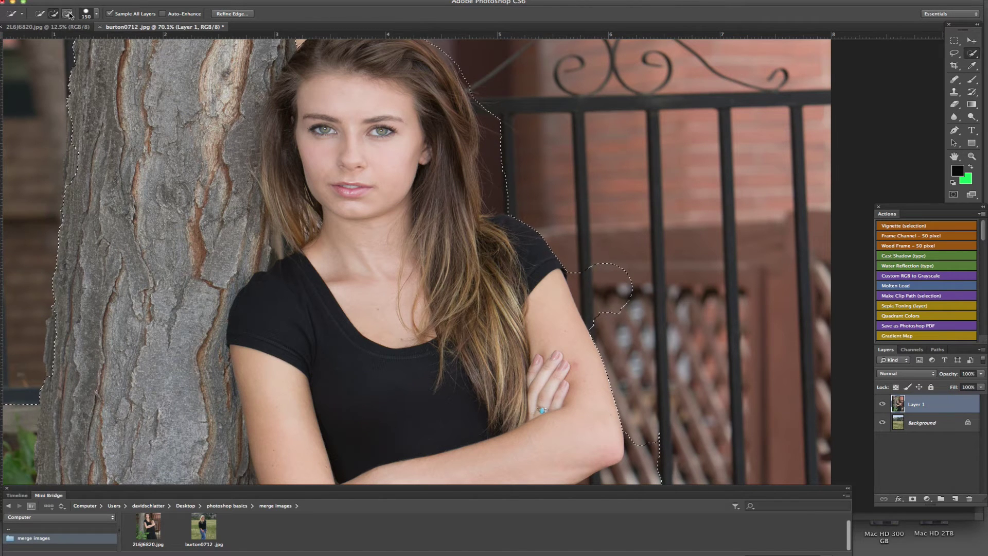
click(68, 15)
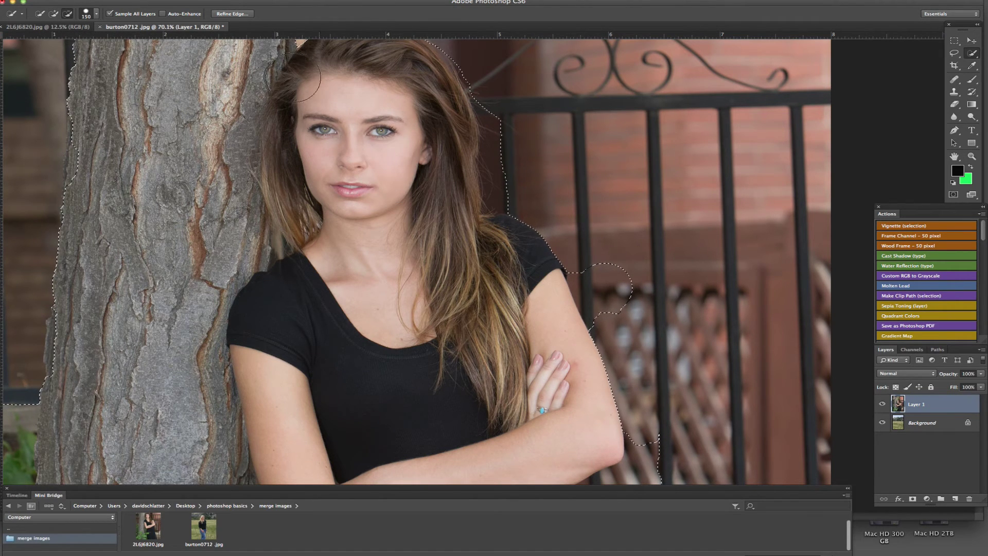
click(55, 14)
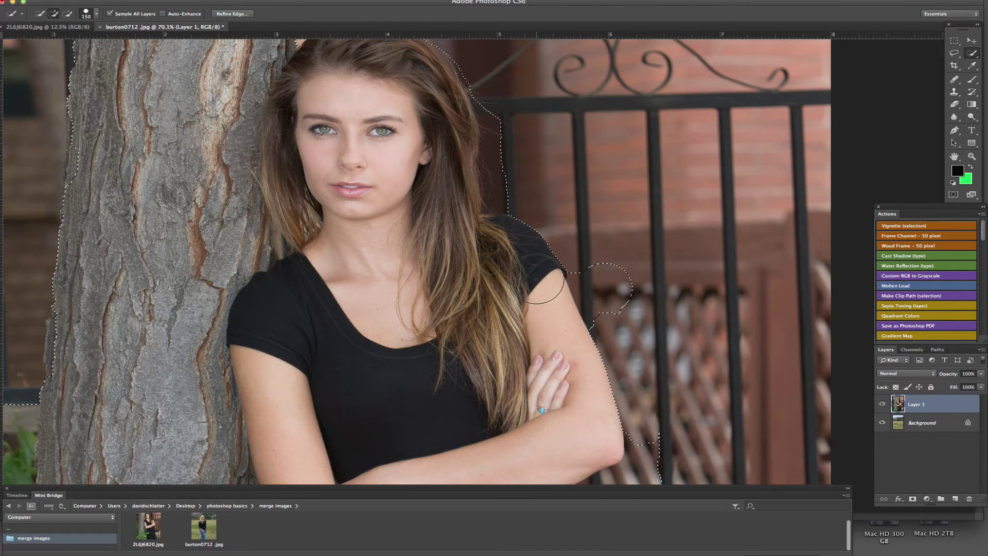
key(alt)
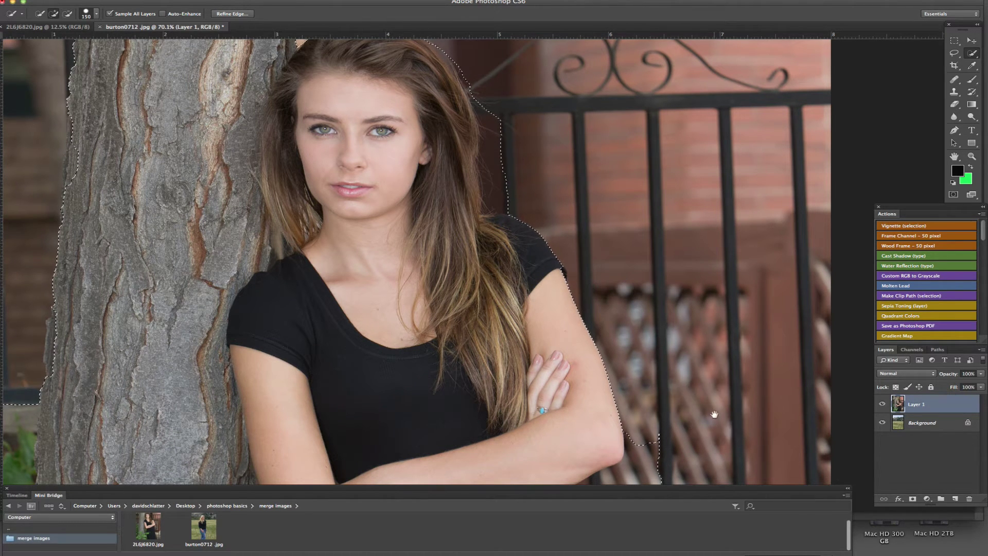
Subtract the lattice area beneath the woman's elbow and along the waist of her dress from the selection.
mouse_move(712, 410)
mouse_down()
mouse_move(676, 229)
mouse_move(633, 261)
mouse_move(611, 314)
mouse_up()
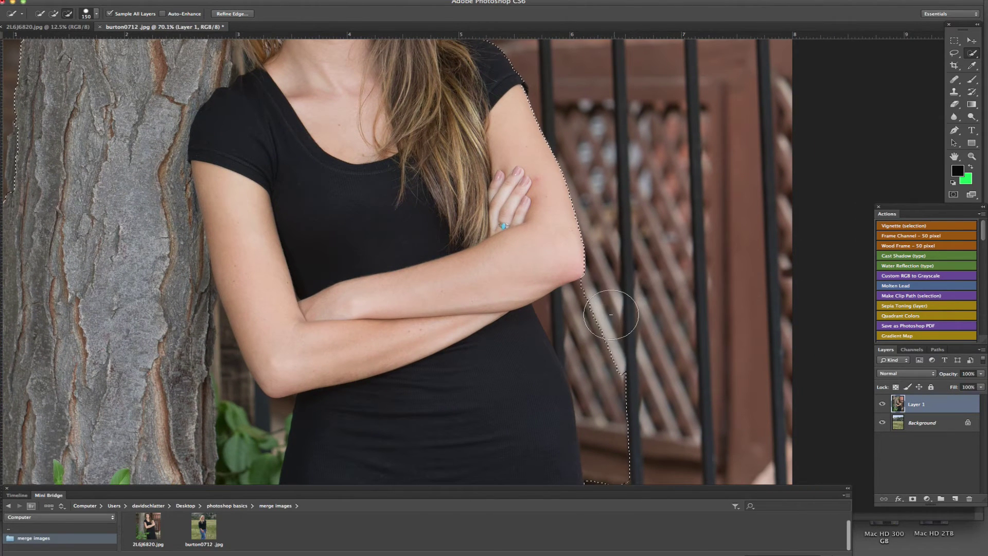
drag(611, 369, 631, 459)
drag(607, 351, 595, 322)
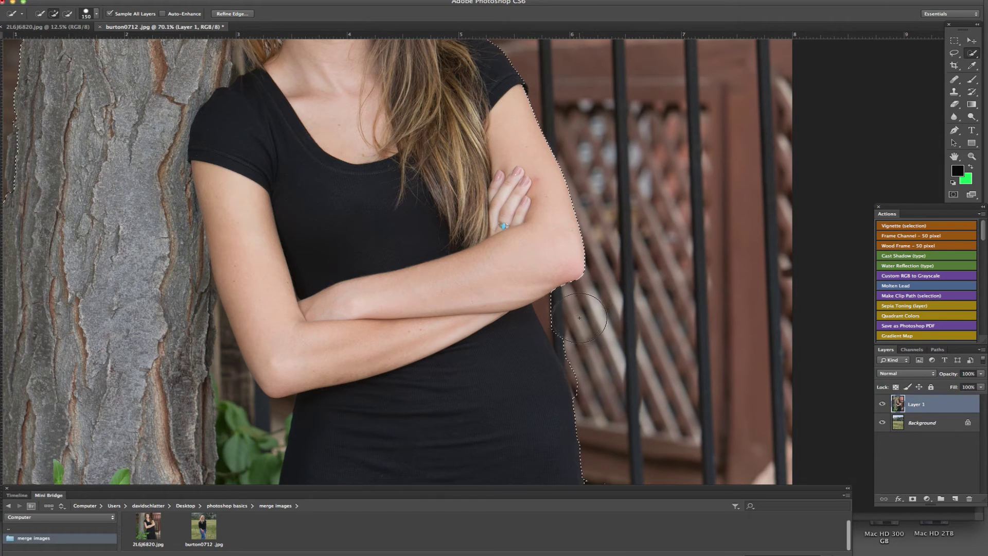
alt+click(595, 323)
mouse_move(640, 350)
mouse_down()
mouse_move(580, 328)
mouse_move(593, 350)
mouse_up()
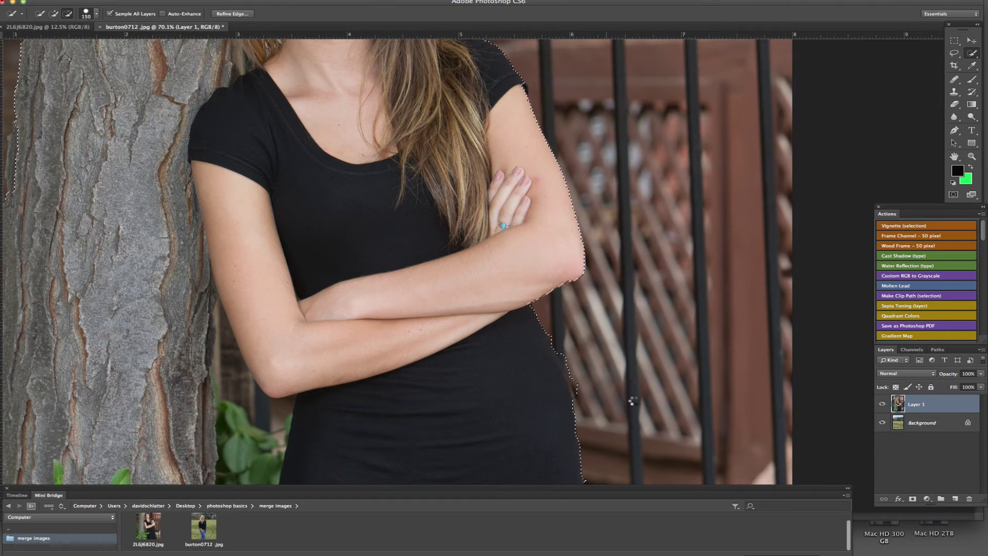
Subtract the gap between the tree trunk and the woman's elbow from the selection, using an 80-size brush.
scroll(252, 398, down, 3)
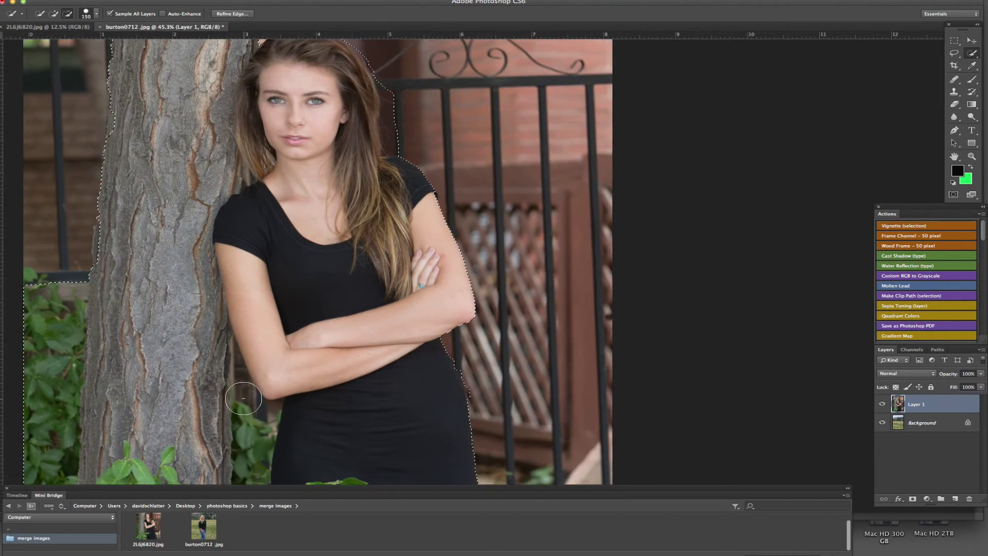
scroll(243, 398, up, 5)
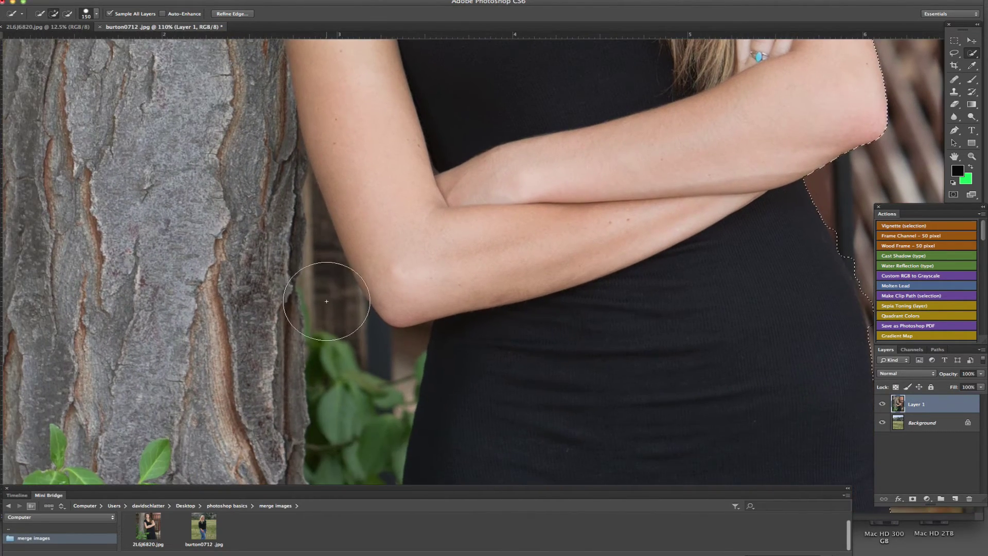
right_click(326, 301)
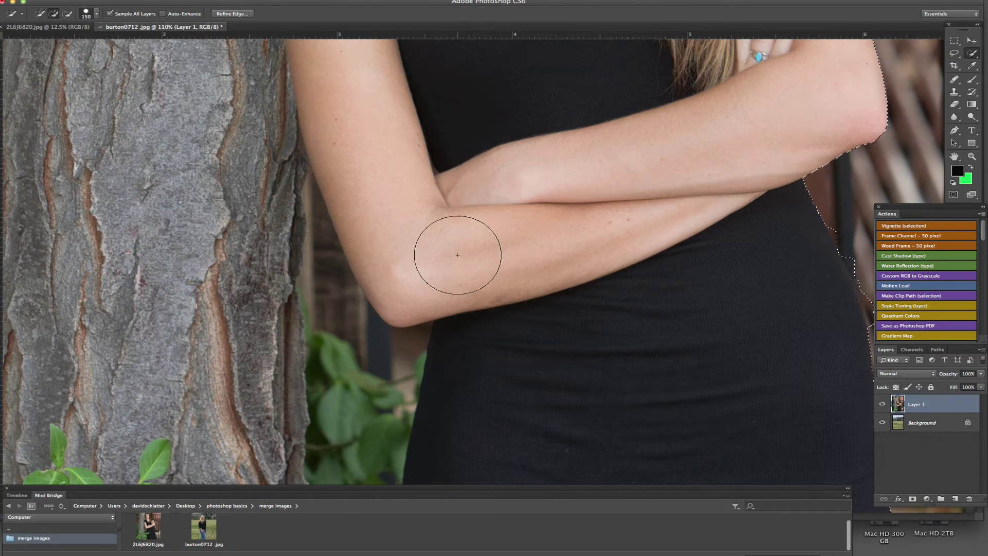
key(bracketleft)
key(bracketleft)
key(bracketleft)
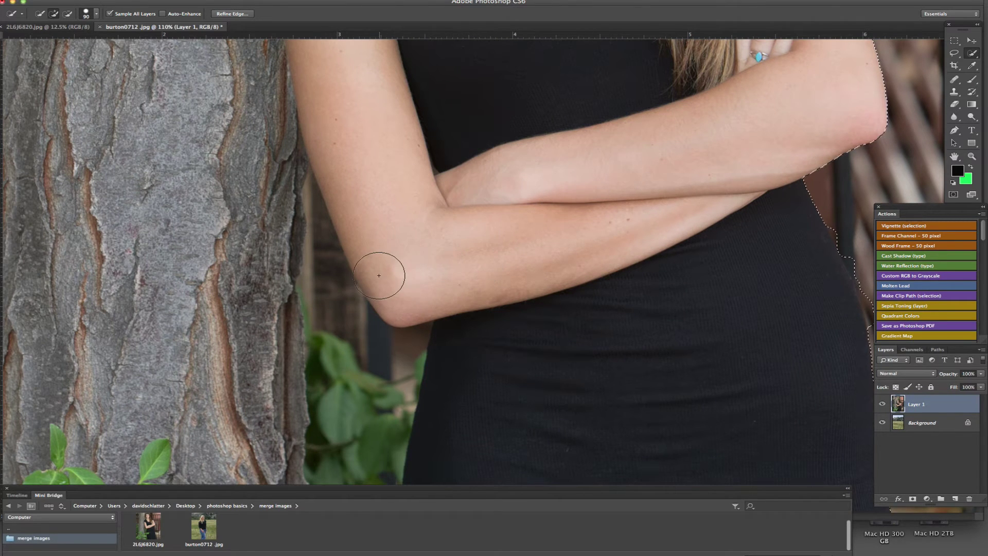
key(bracketleft)
key(alt)
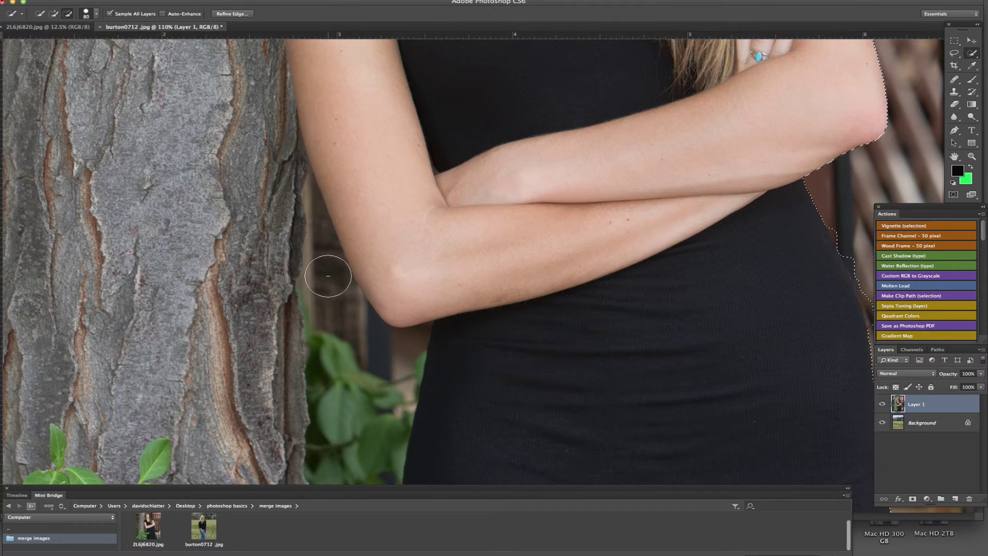
mouse_move(328, 276)
mouse_down()
mouse_move(358, 331)
mouse_move(393, 346)
mouse_up()
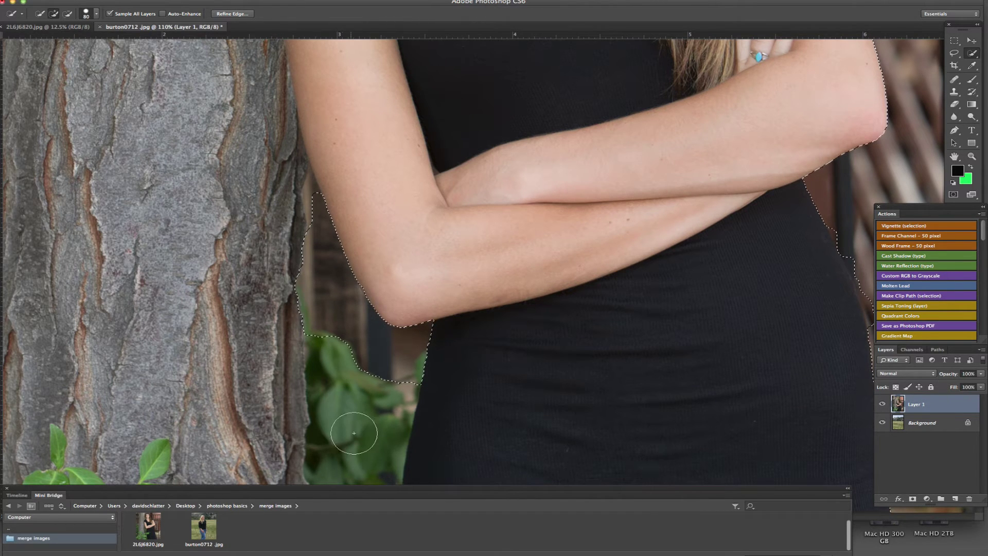
Examine the selection outline around the woman, from her head down to the skirt and the leaves.
alt+scroll(419, 416, down, 5)
alt+scroll(411, 419, down, 1)
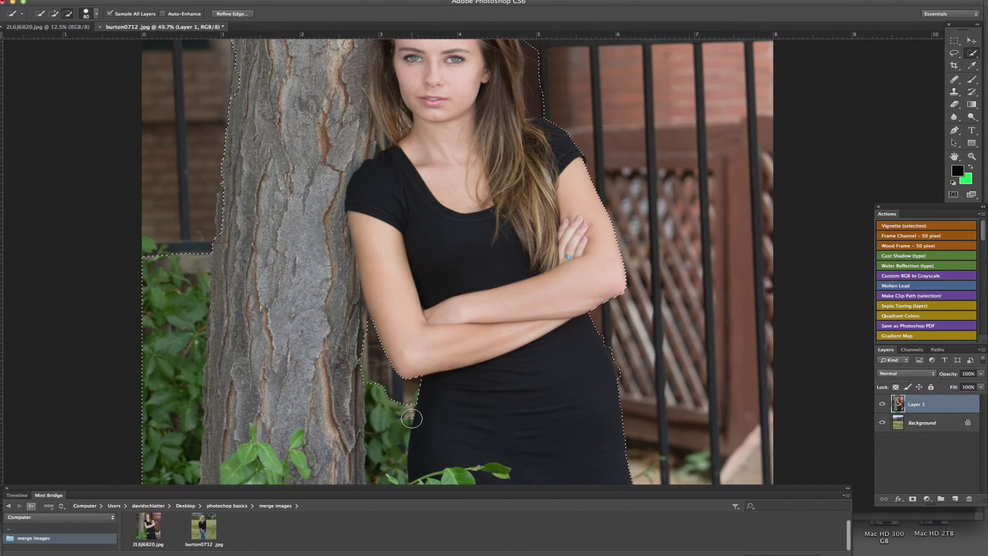
drag(292, 254, 257, 339)
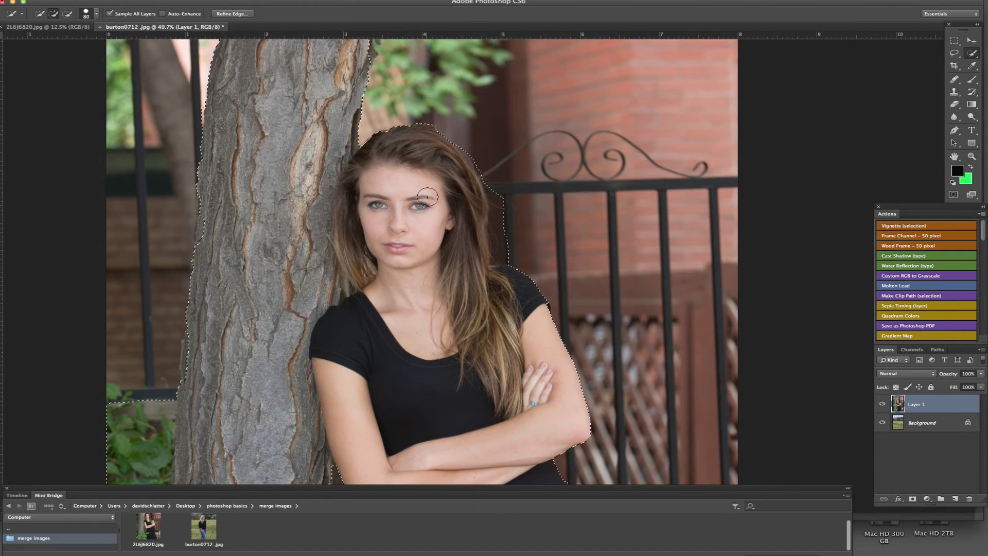
scroll(487, 359, down, 2)
scroll(487, 358, up, 4)
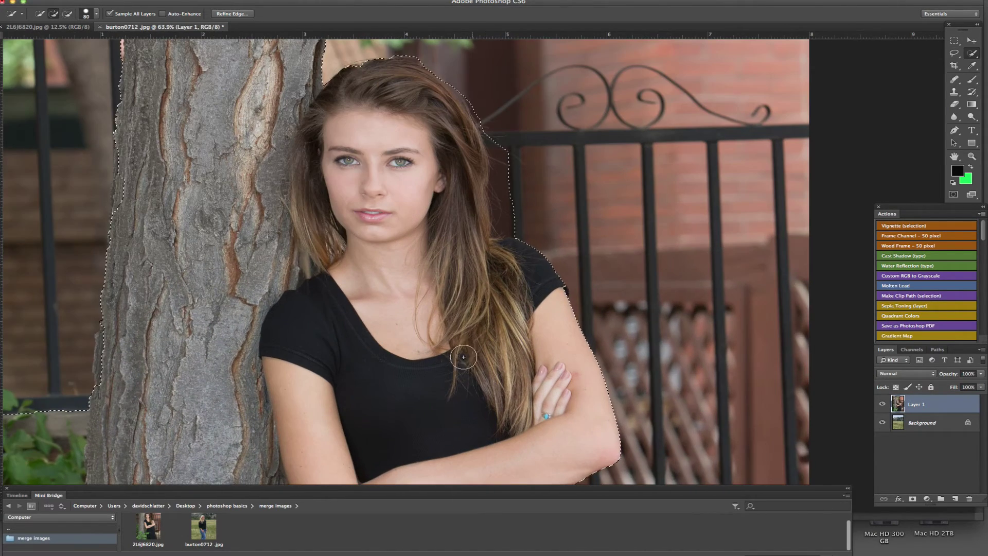
scroll(463, 361, down, 5)
drag(469, 413, 465, 298)
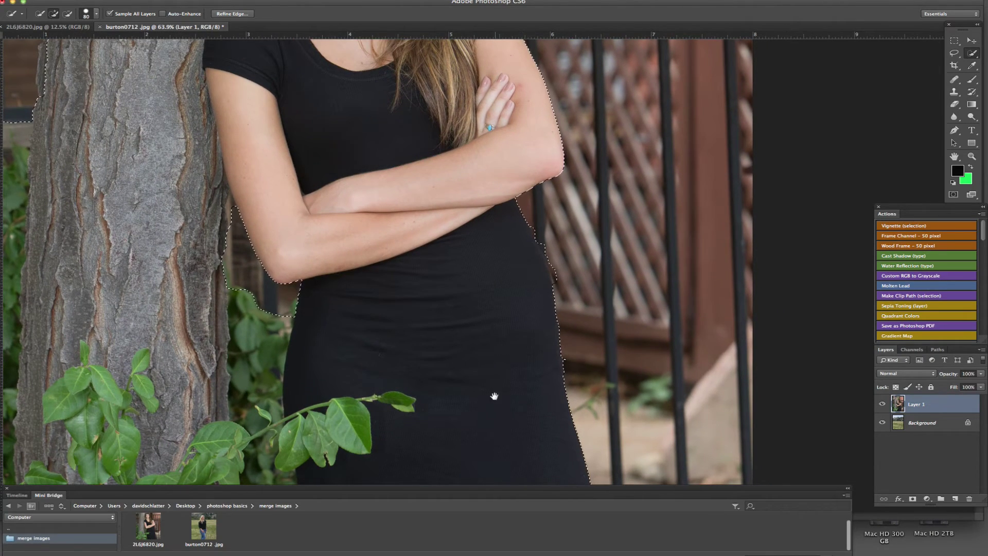
drag(494, 397, 489, 270)
scroll(493, 266, up, 10)
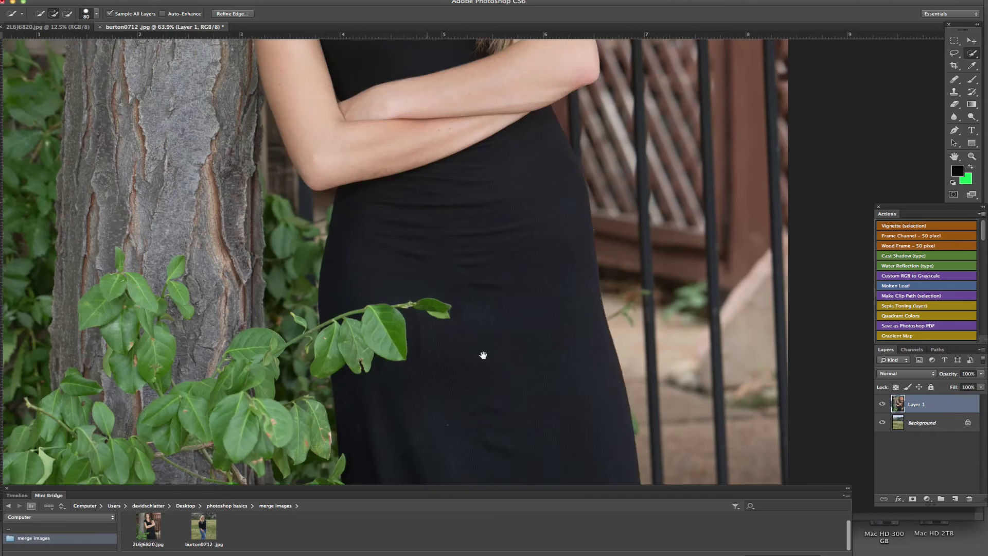
Subtract the dark background strip between the woman's hair and the fence post from the selection, using a 20-size brush.
scroll(516, 214, up, 8)
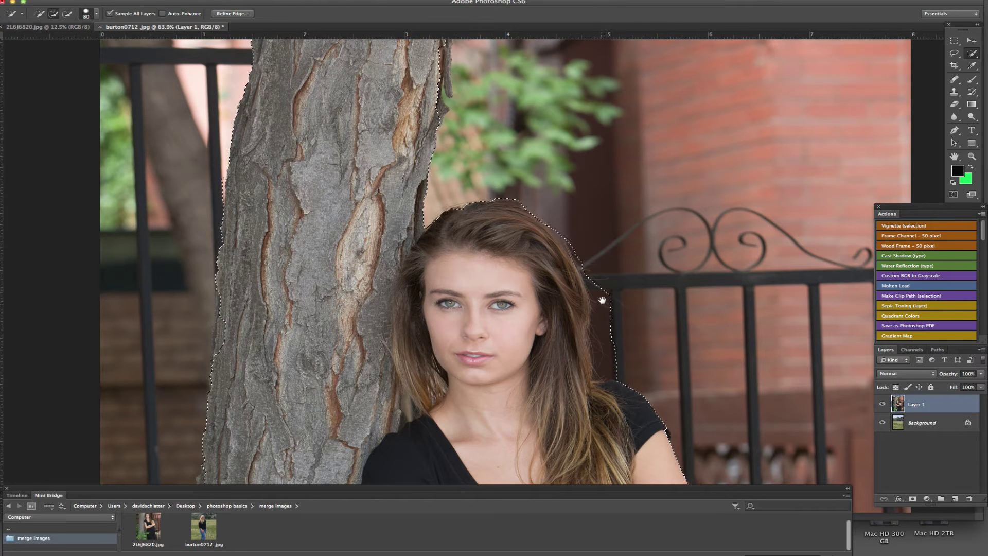
key(alt)
mouse_move(611, 293)
mouse_down()
mouse_move(624, 357)
mouse_move(646, 350)
mouse_up()
scroll(444, 192, up, 5)
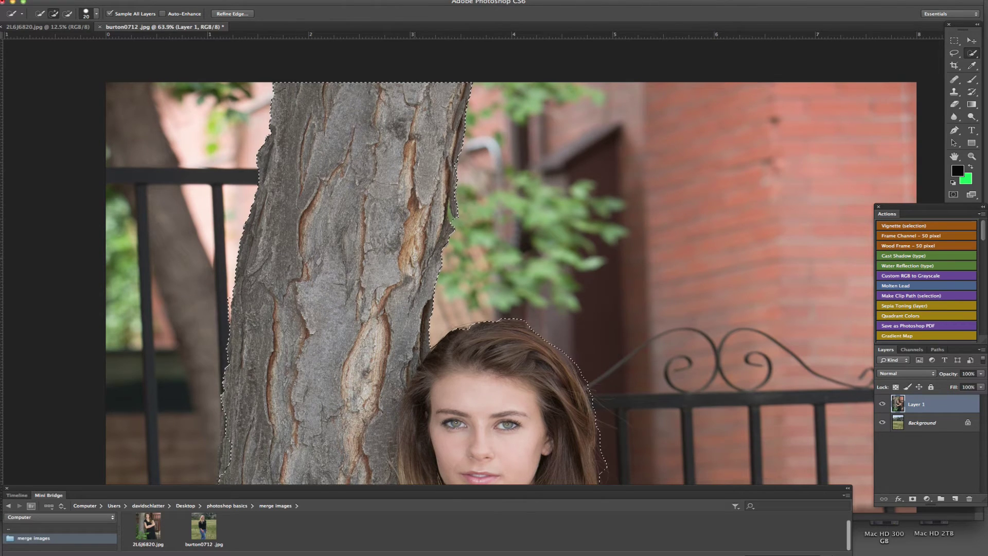
Subtract the planter ledge and upper leaves beside the trunk from the selection, and add the missed bark edge with the 20-size brush.
scroll(408, 253, down, 5)
scroll(408, 252, down, 2)
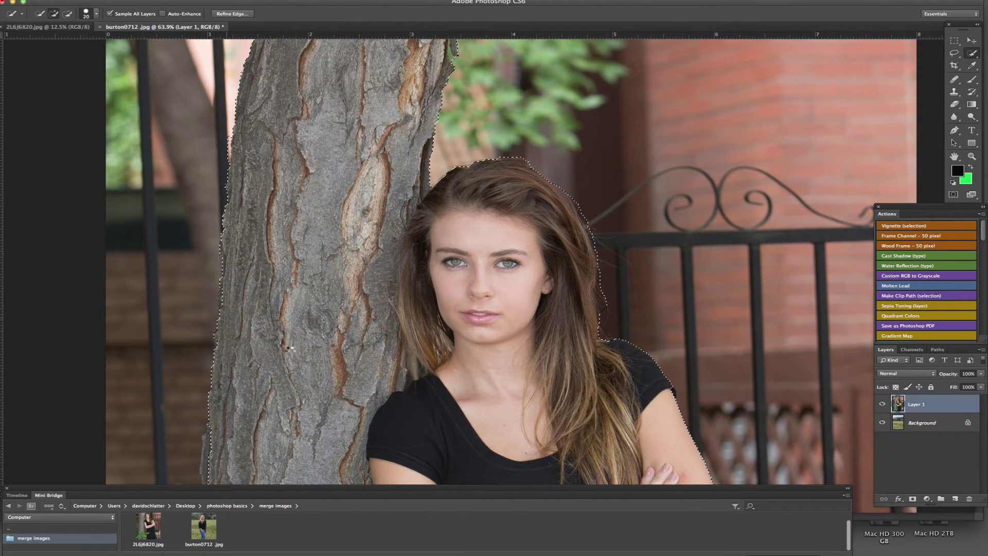
scroll(242, 334, down, 4)
scroll(258, 312, down, 6)
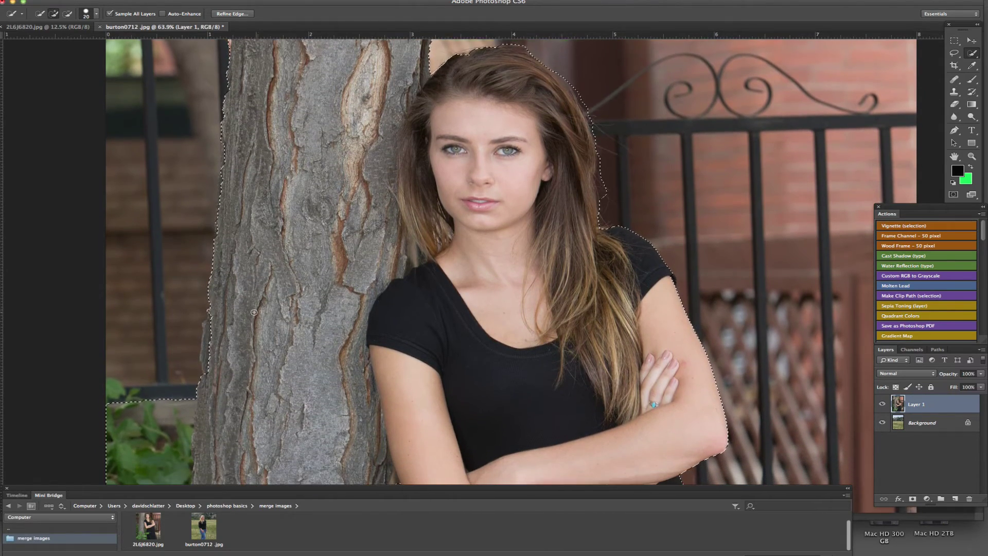
scroll(219, 246, down, 2)
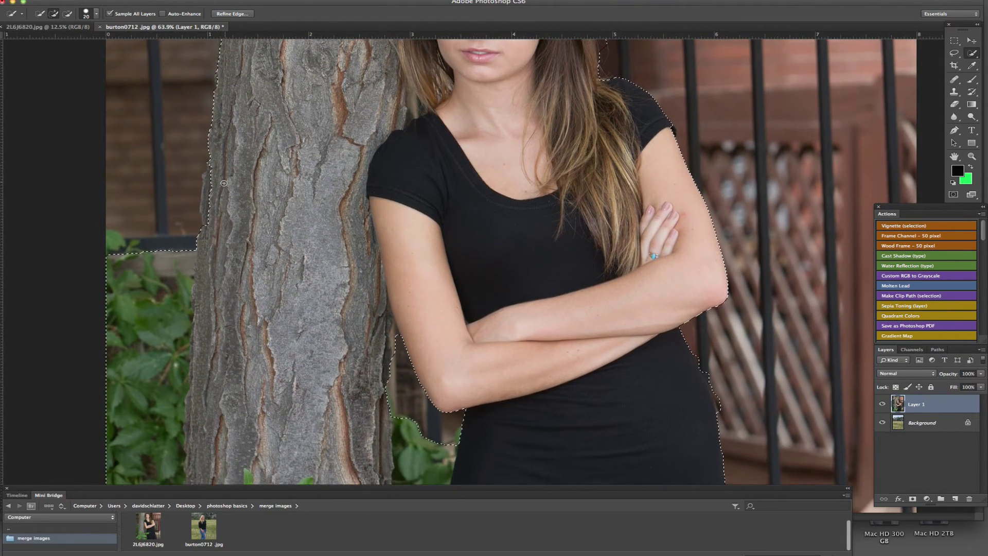
mouse_move(208, 200)
mouse_down()
mouse_move(215, 233)
mouse_move(152, 242)
mouse_up()
scroll(153, 241, up, 1)
drag(152, 469, 151, 486)
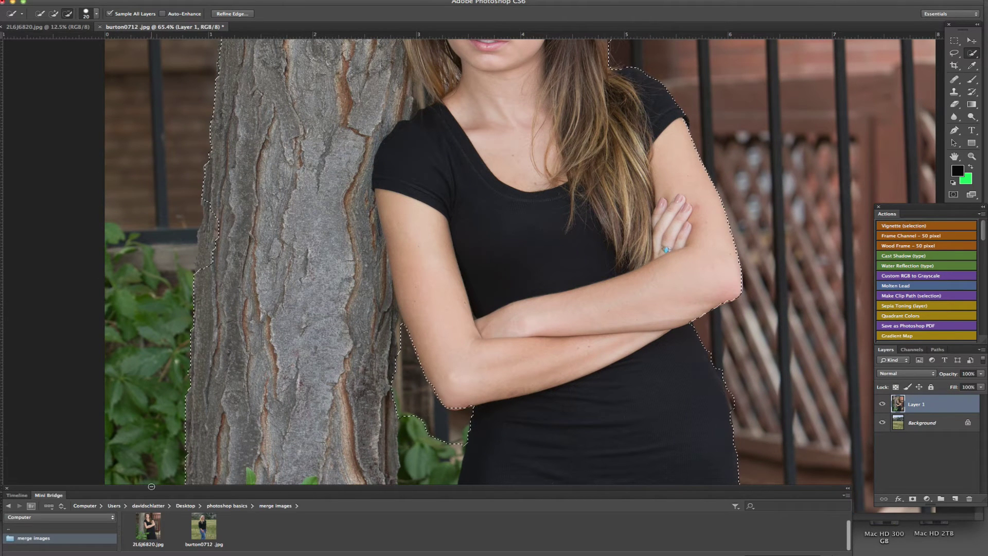
drag(229, 416, 281, 252)
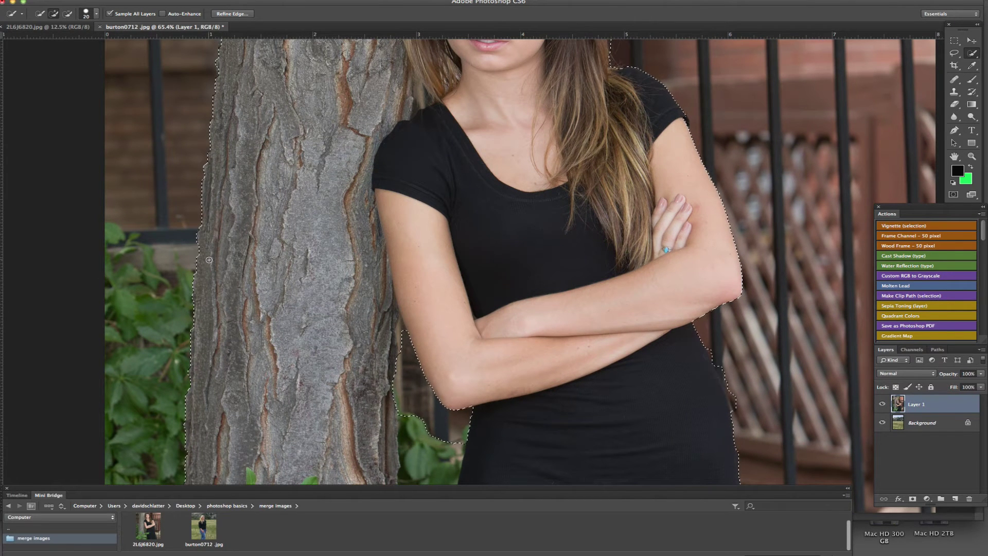
Open Refine Edge for the selection and check the cutout around the hair in the On Layers view.
scroll(280, 252, down, 4)
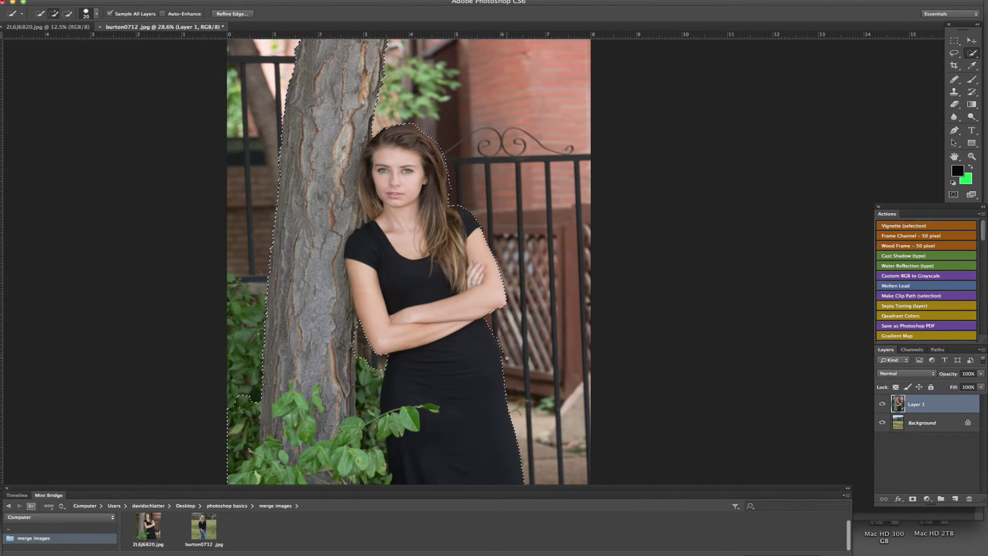
click(232, 14)
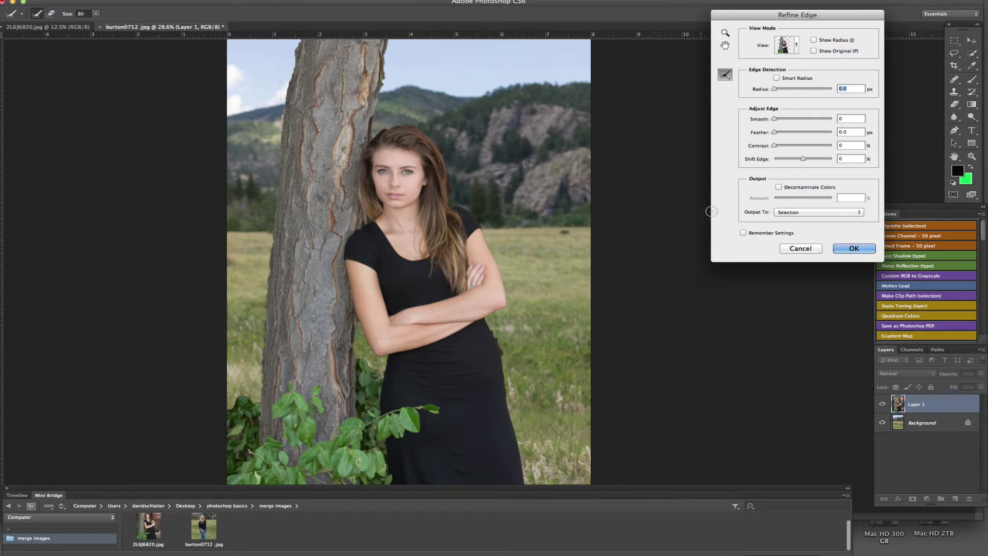
click(796, 47)
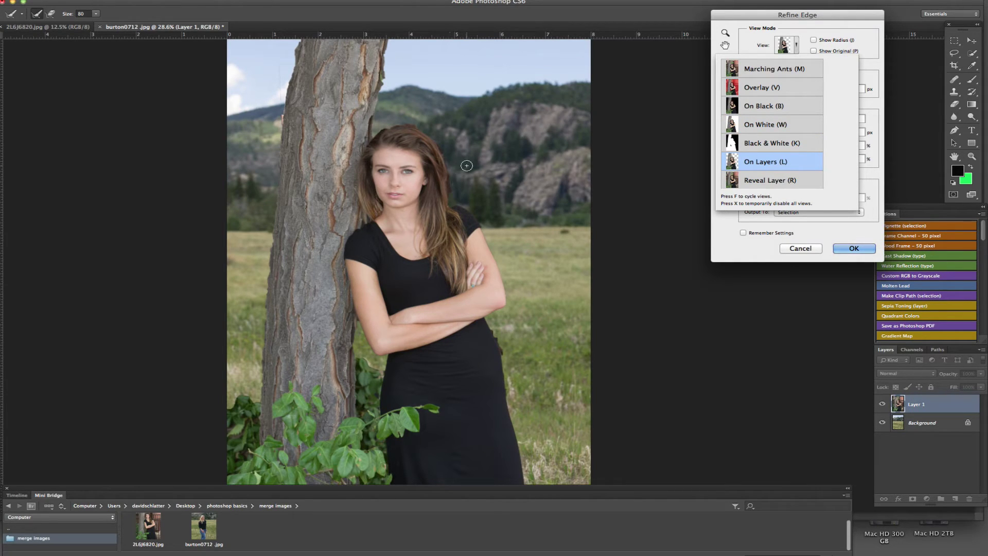
scroll(458, 133, up, 5)
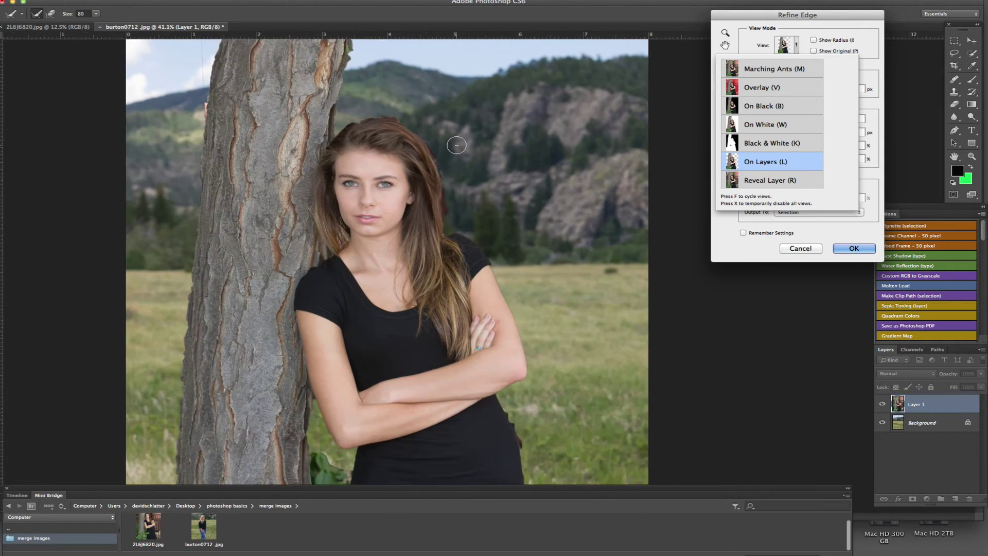
key(Escape)
scroll(472, 135, up, 4)
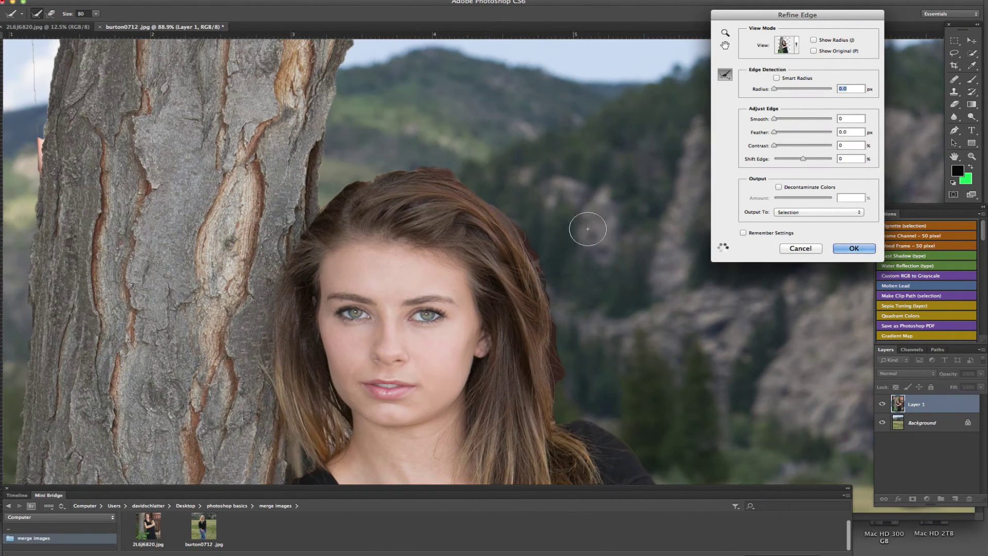
drag(588, 225, 556, 176)
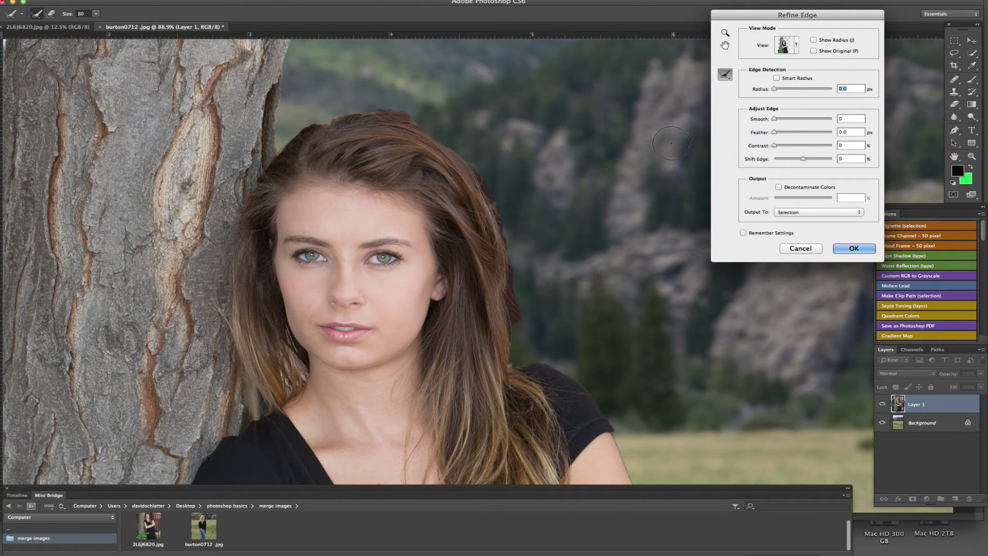
Preview the cutout on white and set the edge detection radius to 3.7 px.
click(796, 45)
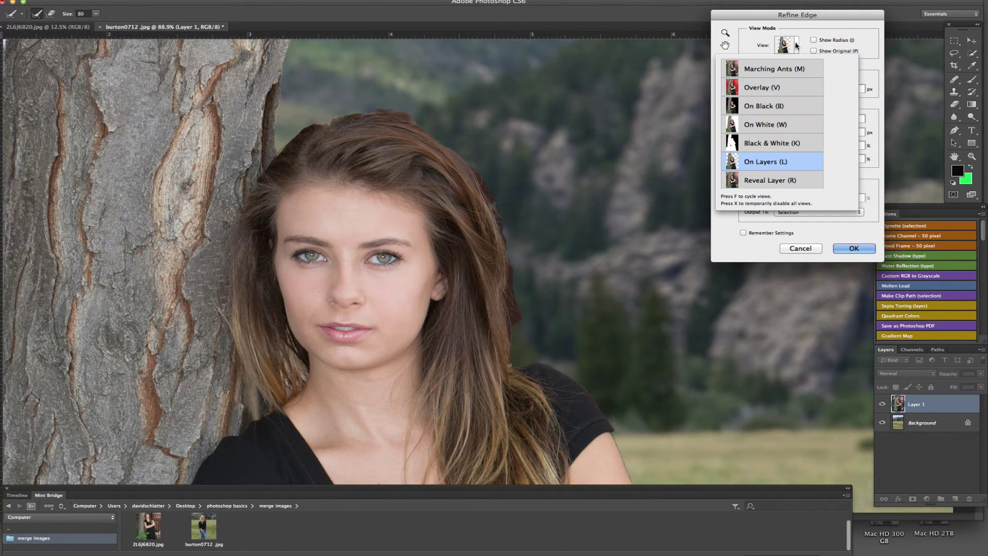
click(780, 126)
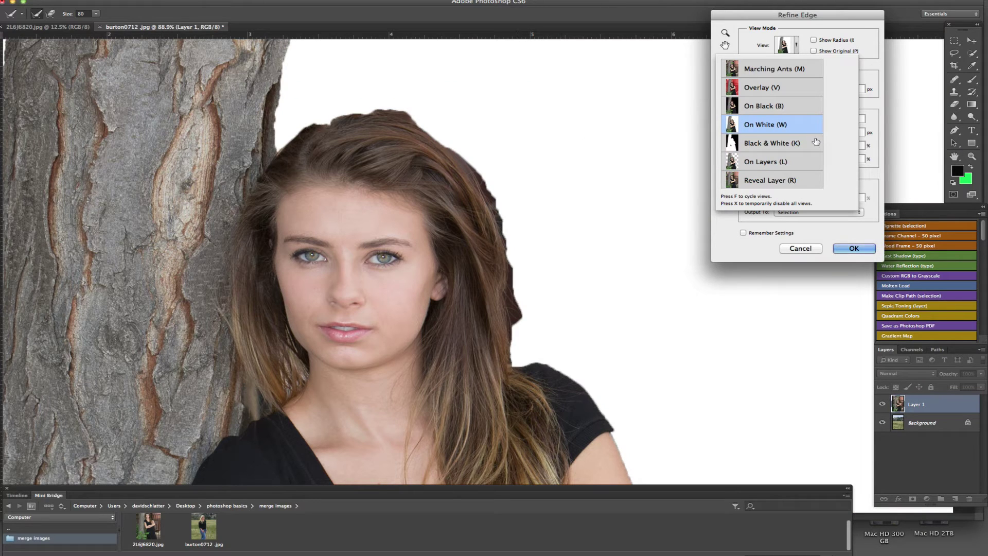
click(853, 226)
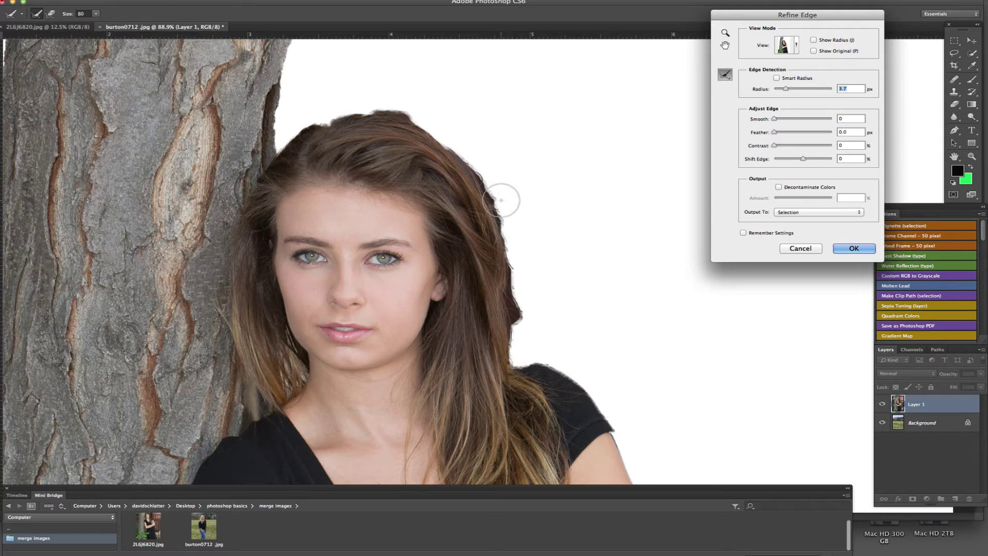
Refine the hair edge with the 80-size refine radius brush, along the side away from the trunk and across the crown.
drag(505, 198, 530, 332)
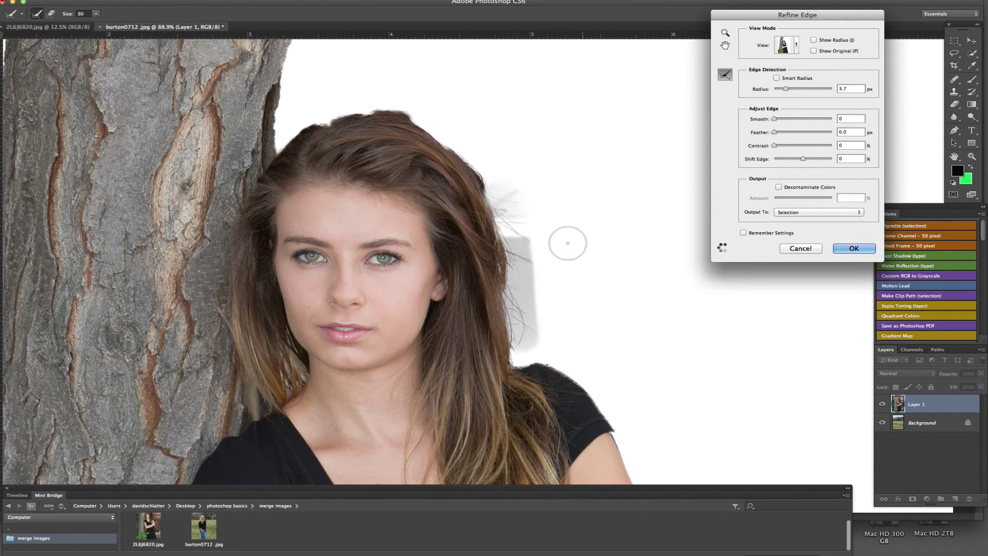
mouse_move(499, 196)
mouse_down()
mouse_move(489, 157)
mouse_move(455, 127)
mouse_up()
mouse_move(449, 117)
mouse_down()
mouse_move(372, 106)
mouse_move(300, 120)
mouse_up()
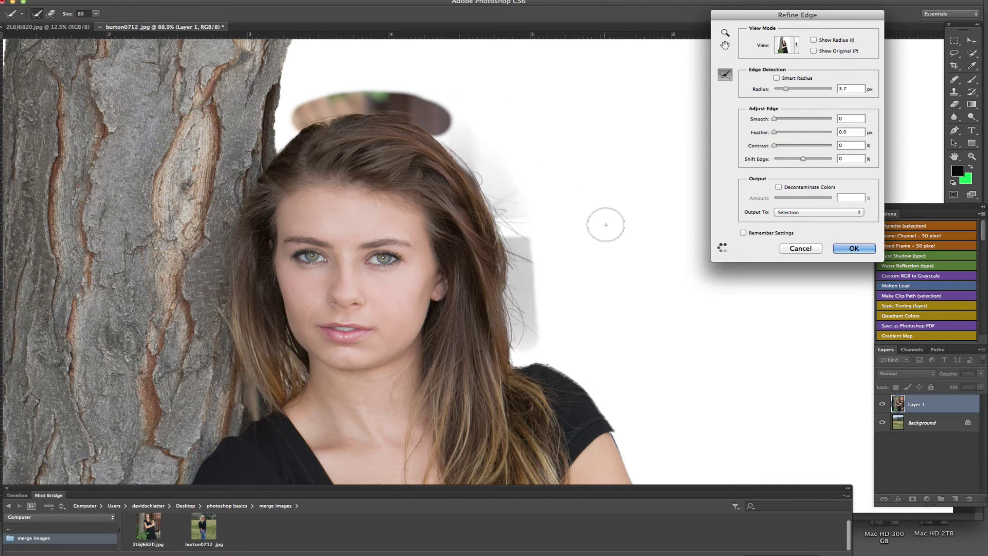
Refine the outer edge of the black dress at the waist and hip with the 80-size refine radius brush.
drag(626, 249, 608, 145)
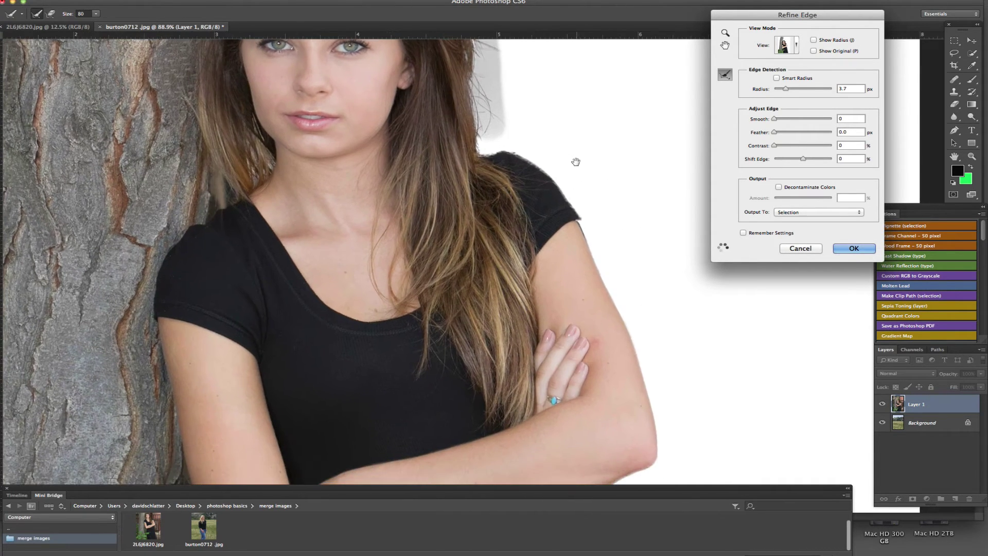
drag(607, 391, 599, 216)
mouse_move(566, 291)
mouse_down()
mouse_move(554, 279)
mouse_move(569, 307)
mouse_move(570, 355)
mouse_move(591, 388)
mouse_up()
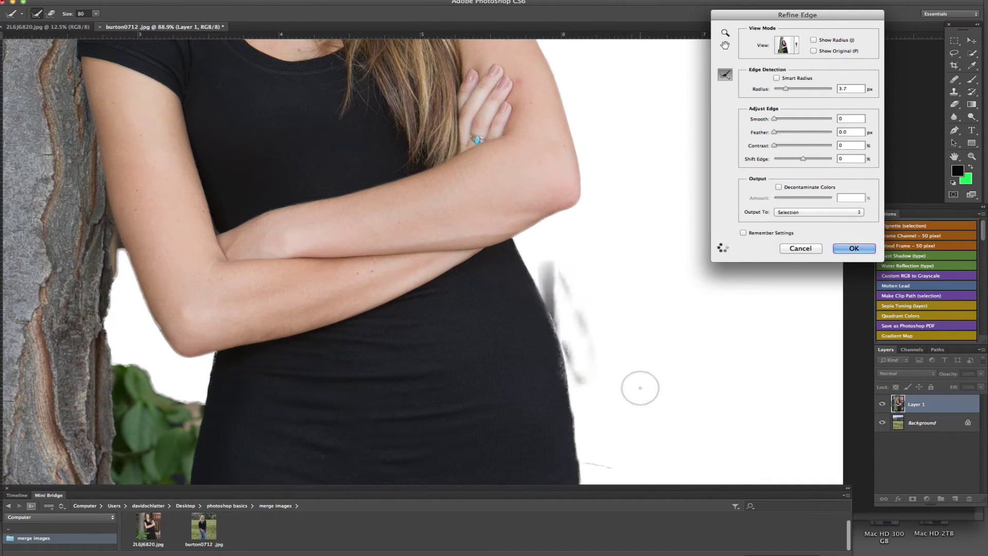
drag(642, 362, 637, 292)
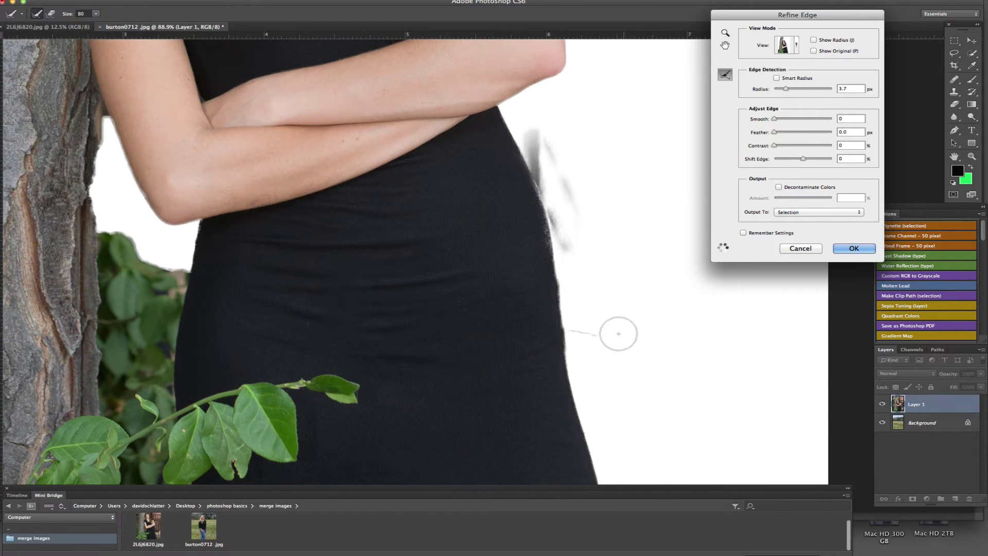
drag(576, 324, 585, 353)
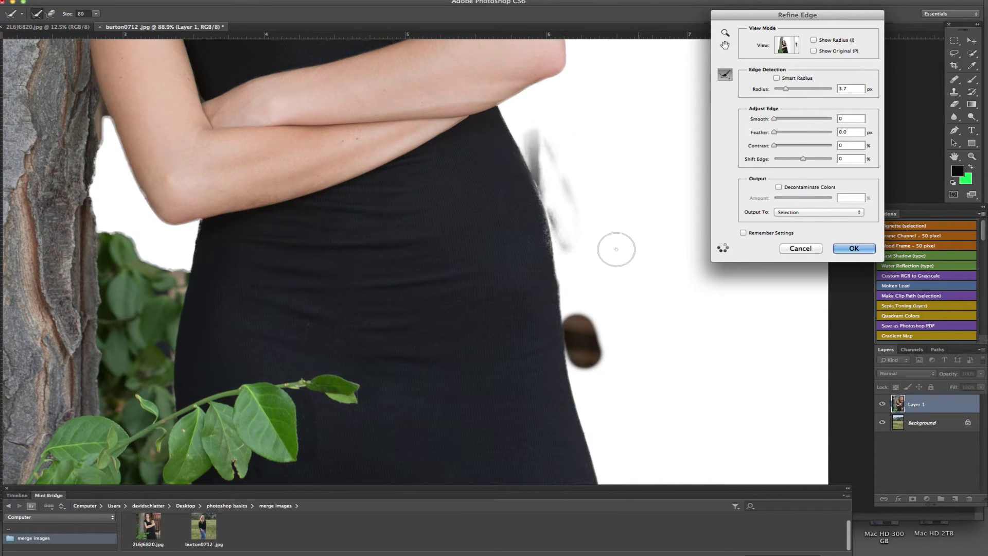
drag(632, 227, 648, 332)
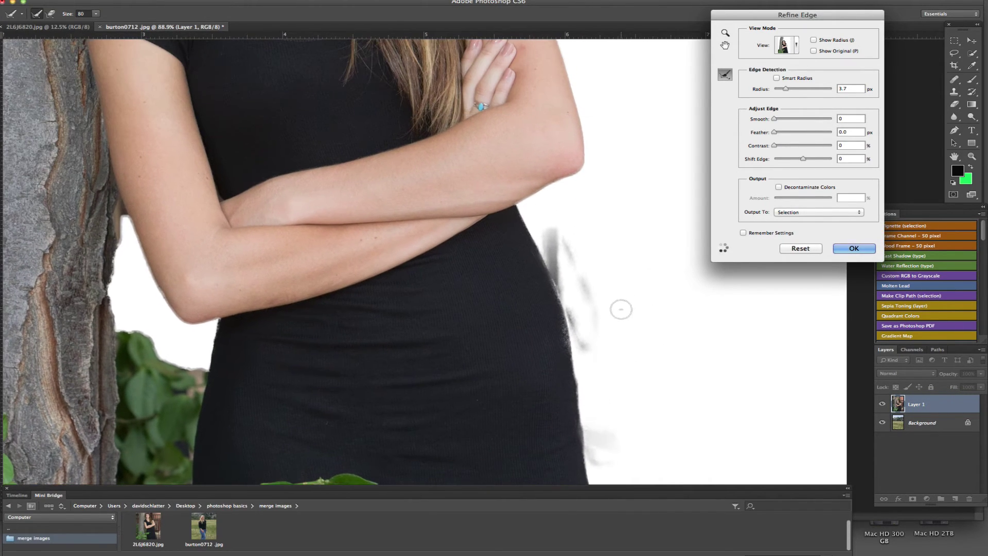
Compare inward and outward edge shifts on the cutout and set Shift Edge to -45%.
scroll(625, 316, down, 5)
scroll(628, 278, down, 2)
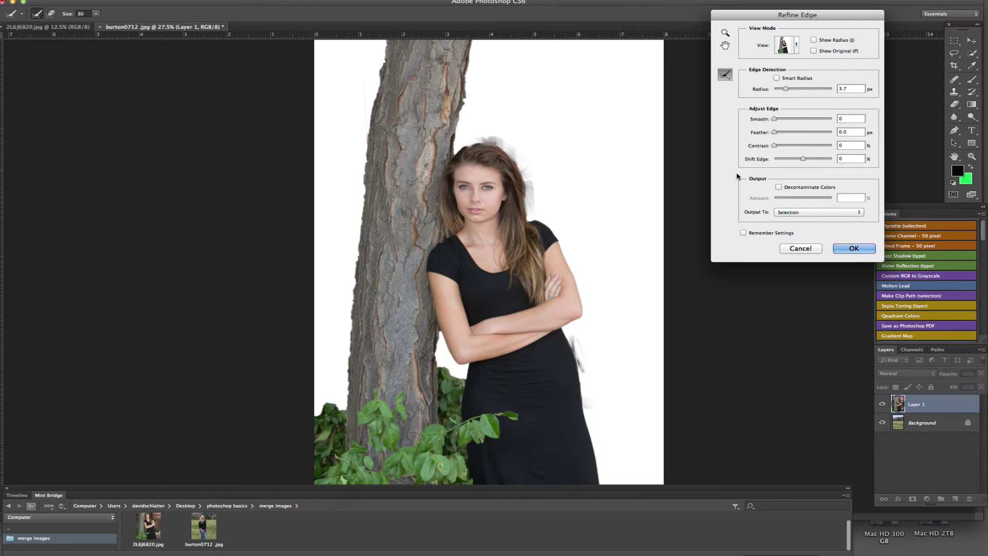
scroll(564, 248, up, 4)
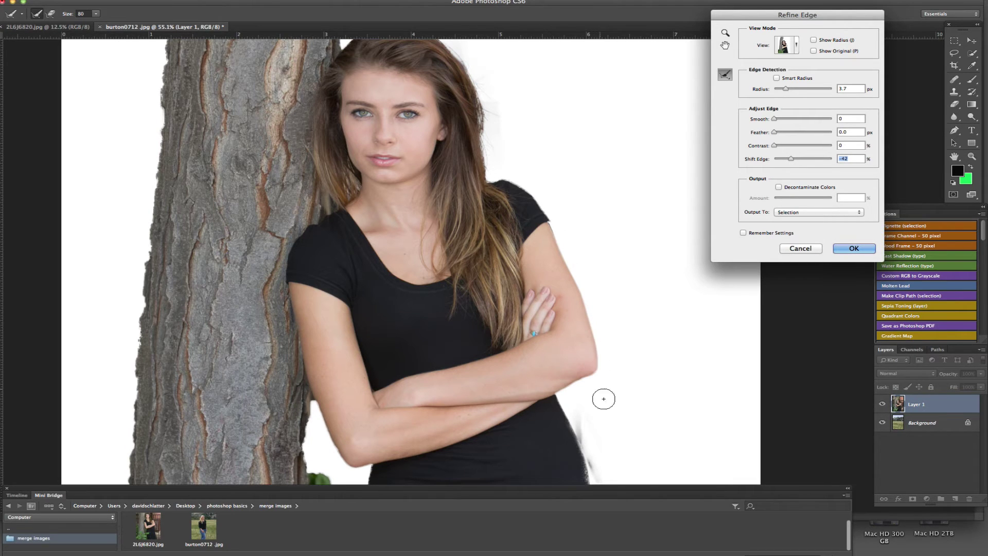
drag(549, 197, 573, 253)
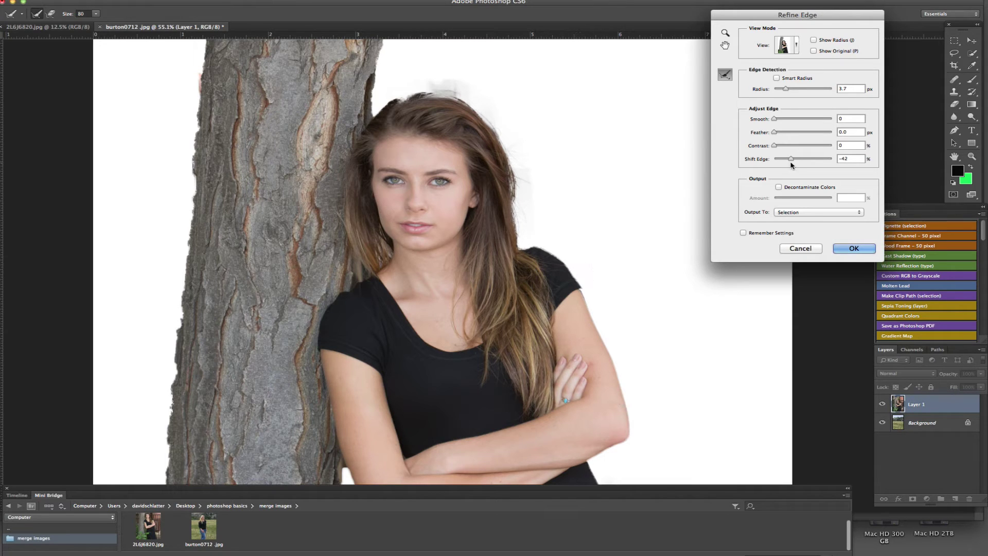
drag(783, 160, 782, 160)
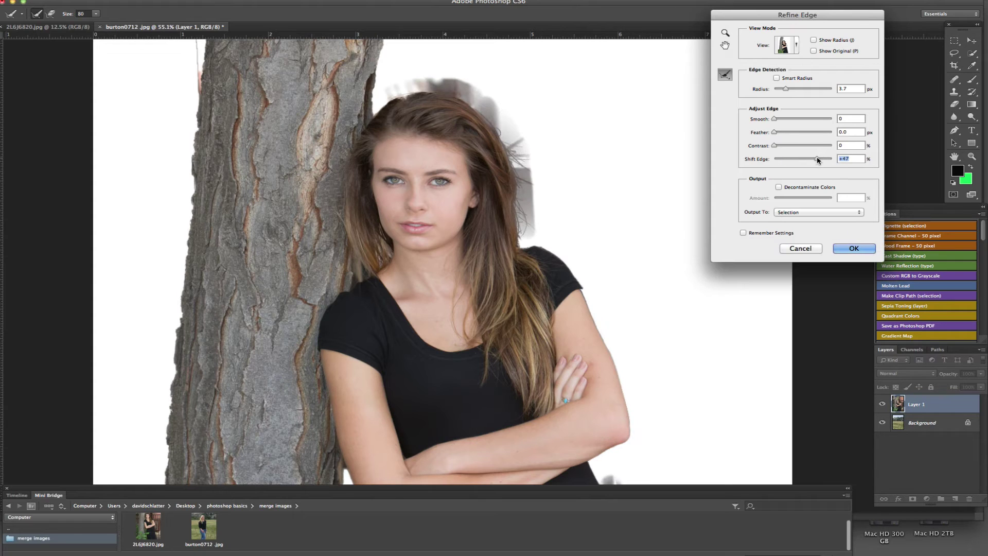
drag(792, 161, 789, 160)
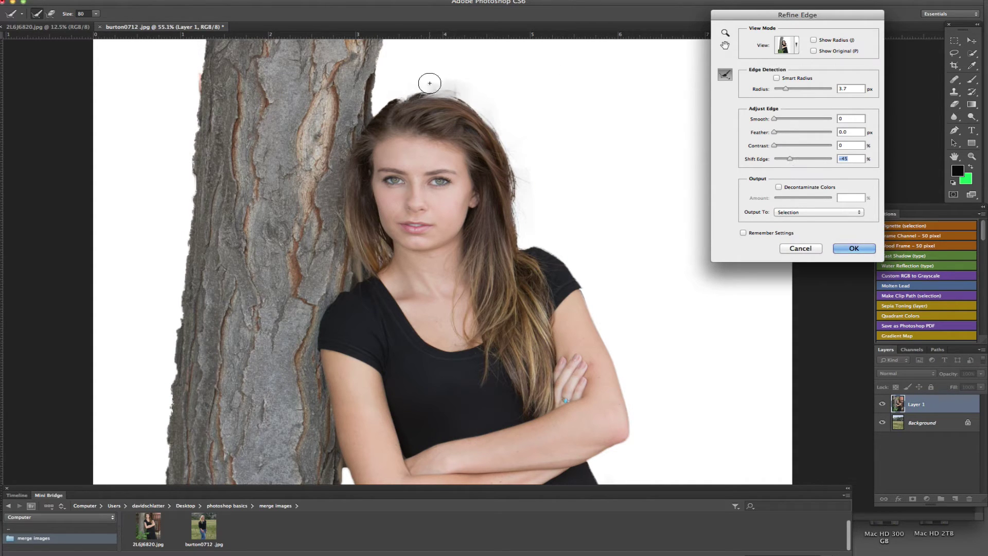
Brush over the edge above the crown again, set Contrast to 32%, and check the outline from hair to dress.
mouse_move(429, 83)
mouse_down()
mouse_move(414, 84)
mouse_move(470, 90)
mouse_up()
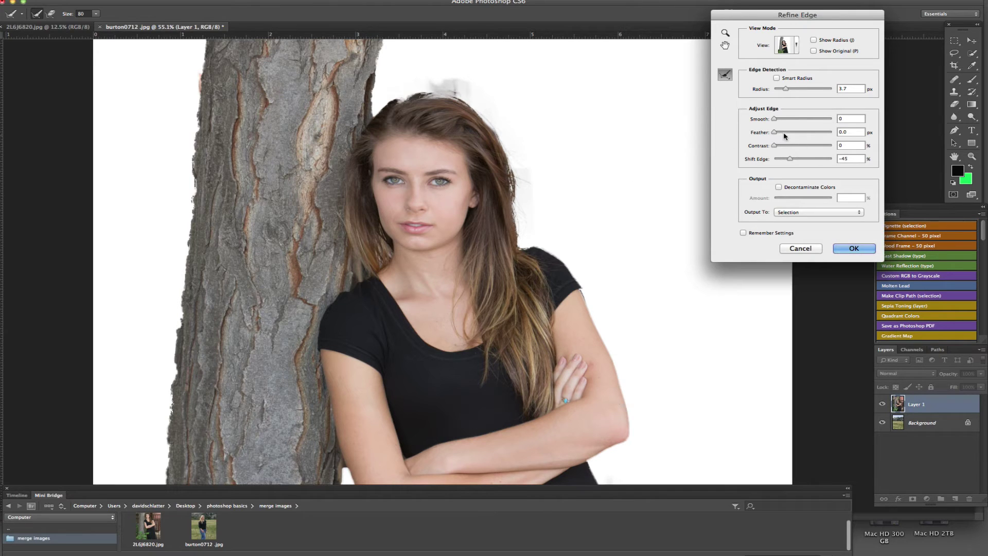
drag(797, 147, 801, 145)
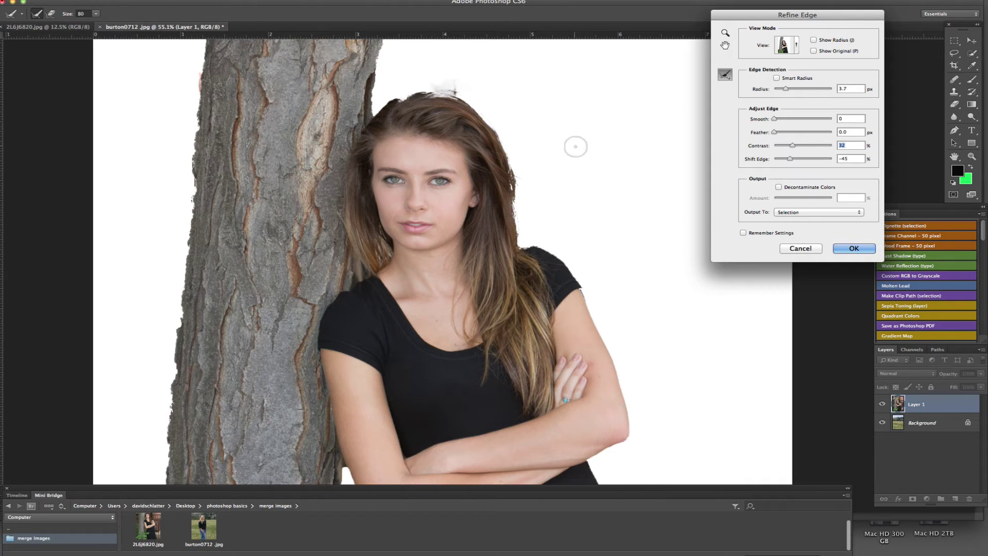
drag(606, 258, 600, 106)
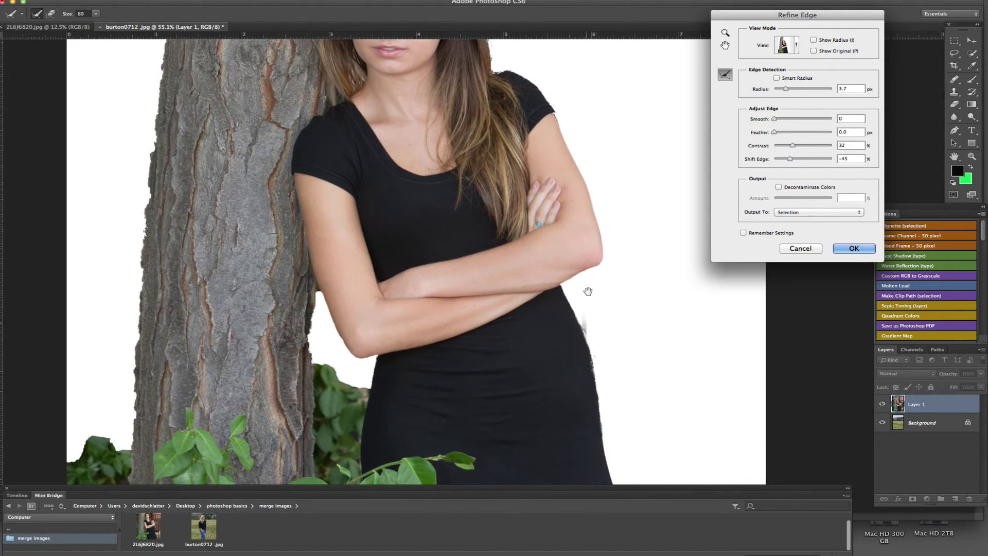
drag(586, 287, 591, 231)
scroll(631, 238, up, 3)
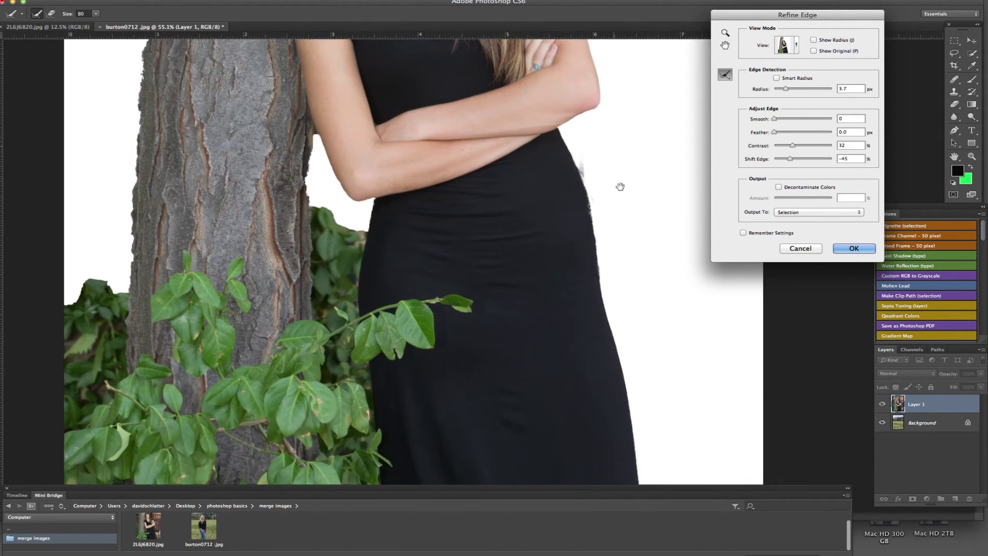
scroll(627, 331, up, 6)
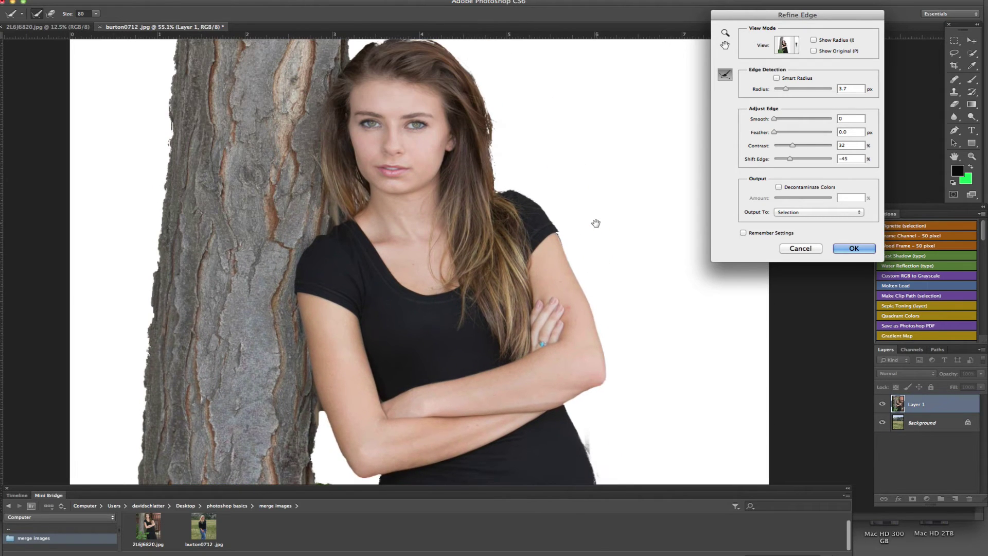
scroll(599, 253, up, 1)
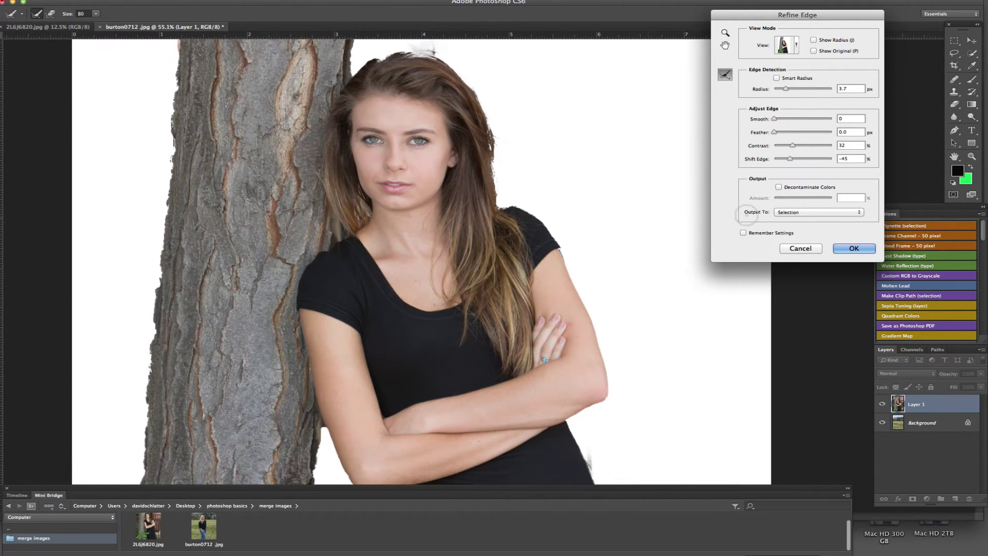
Apply the refined edge as a selection and add it to Layer 1 as a layer mask.
click(853, 248)
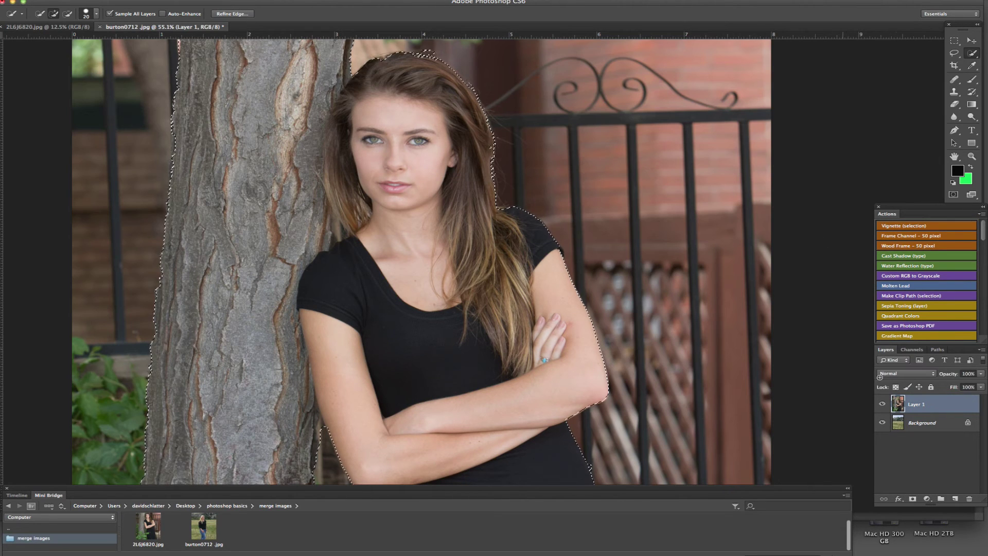
click(913, 500)
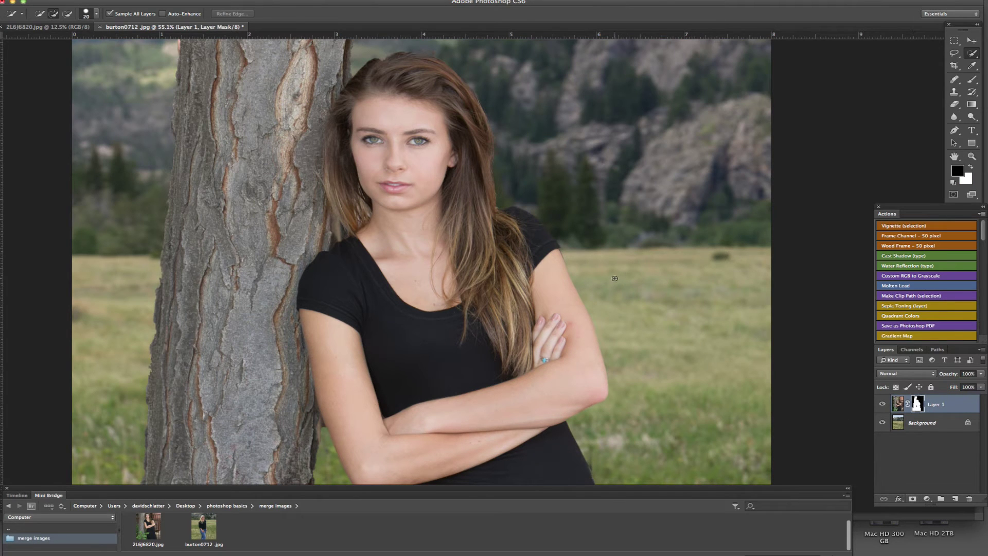
scroll(593, 247, down, 5)
scroll(510, 251, up, 5)
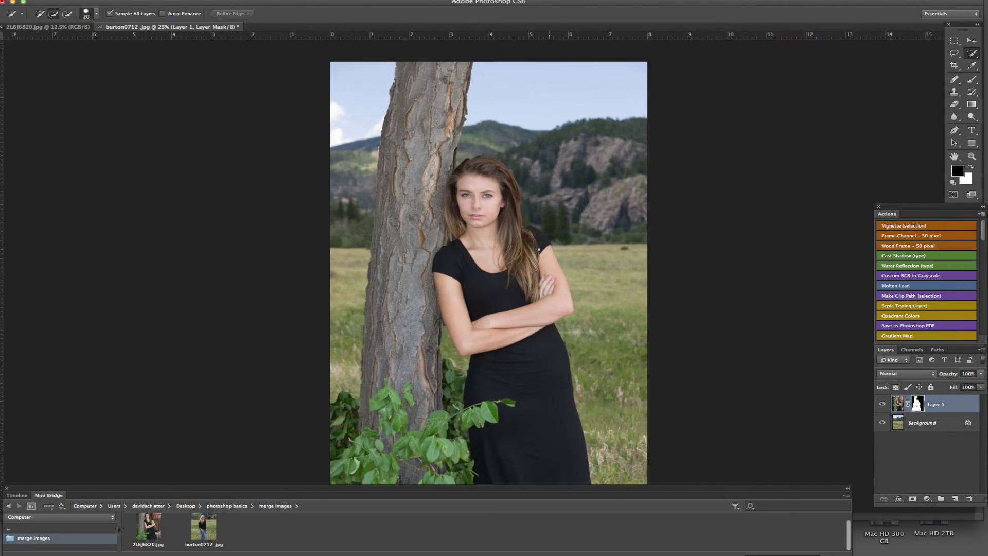
Paint black on the layer mask with a soft 13 px brush to hide the leftover background between the elbow and trunk.
scroll(510, 251, up, 5)
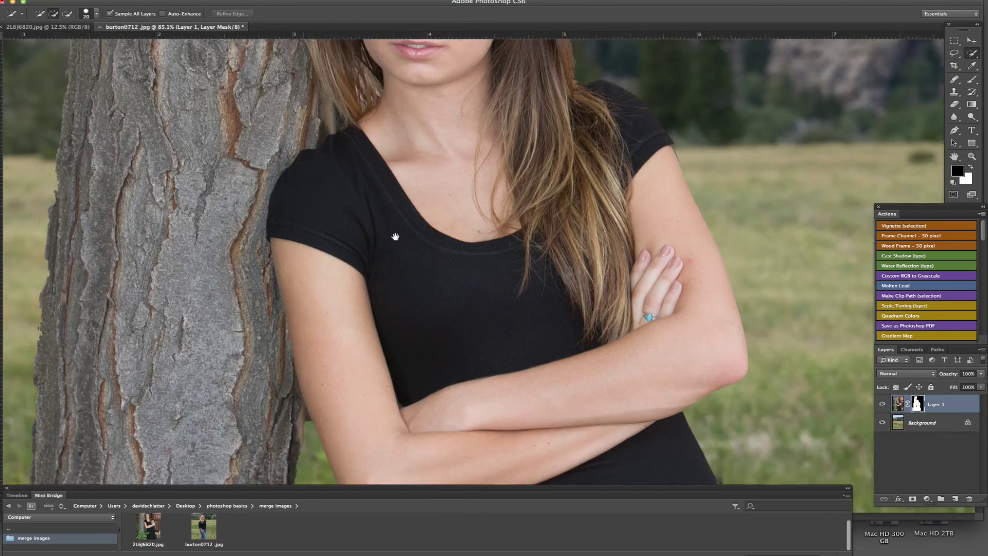
scroll(490, 260, up, 5)
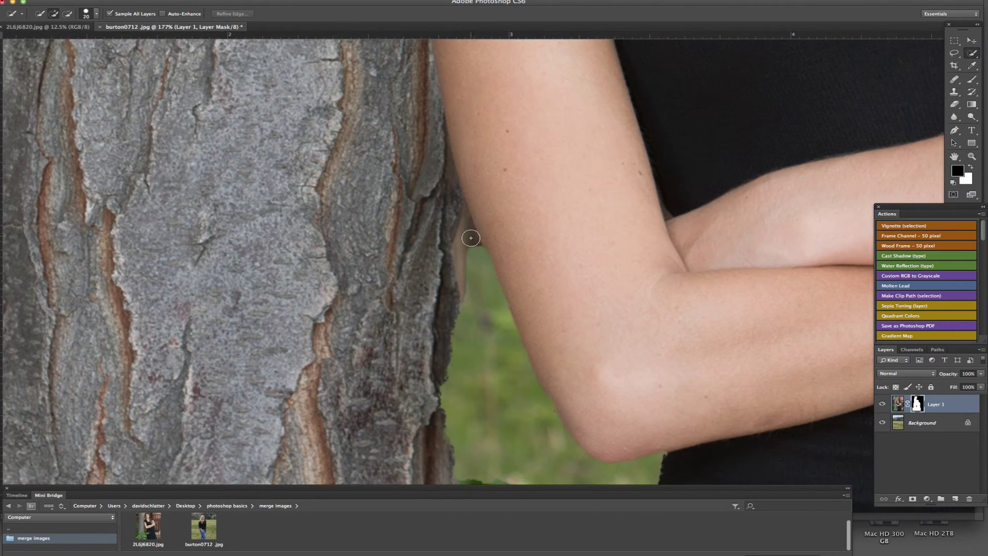
scroll(471, 238, up, 2)
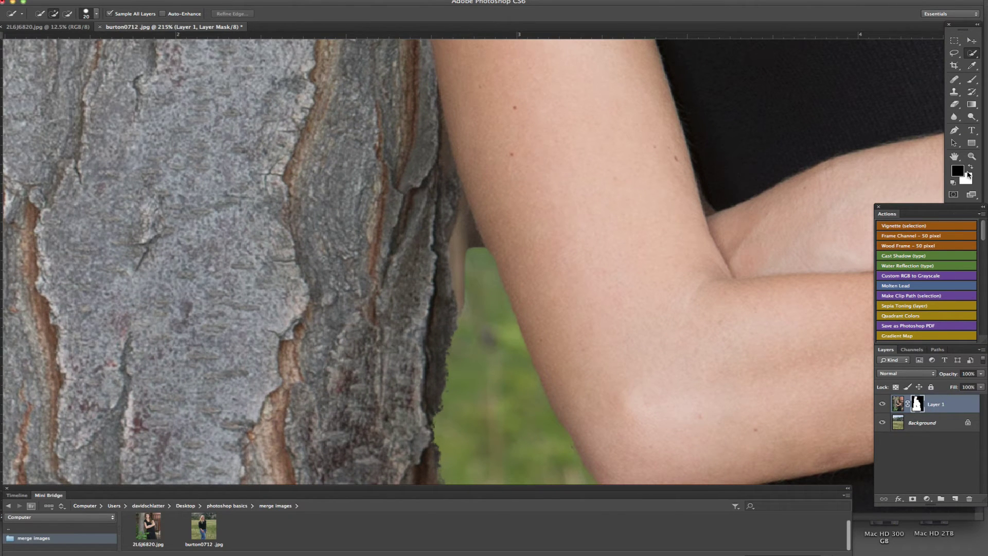
key(b)
right_click(478, 272)
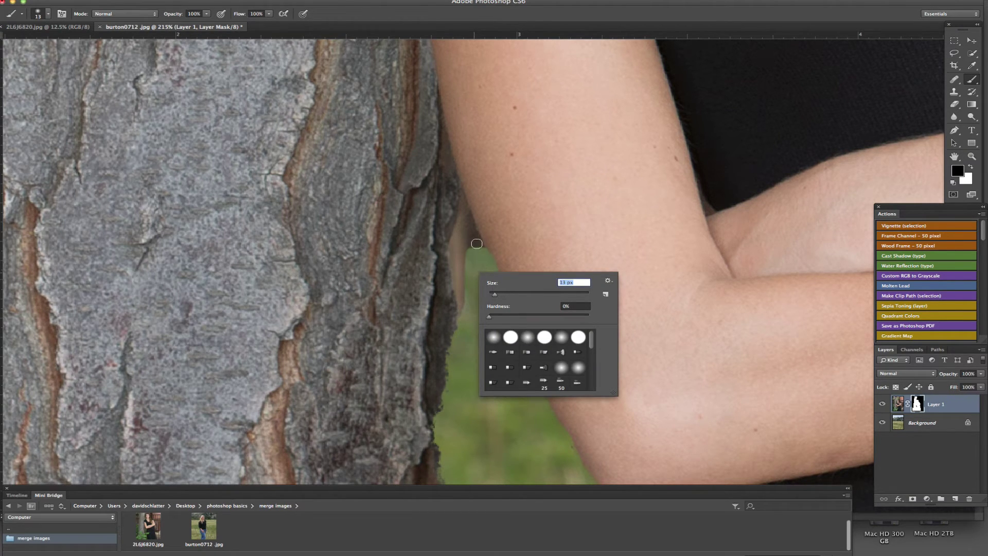
key(Return)
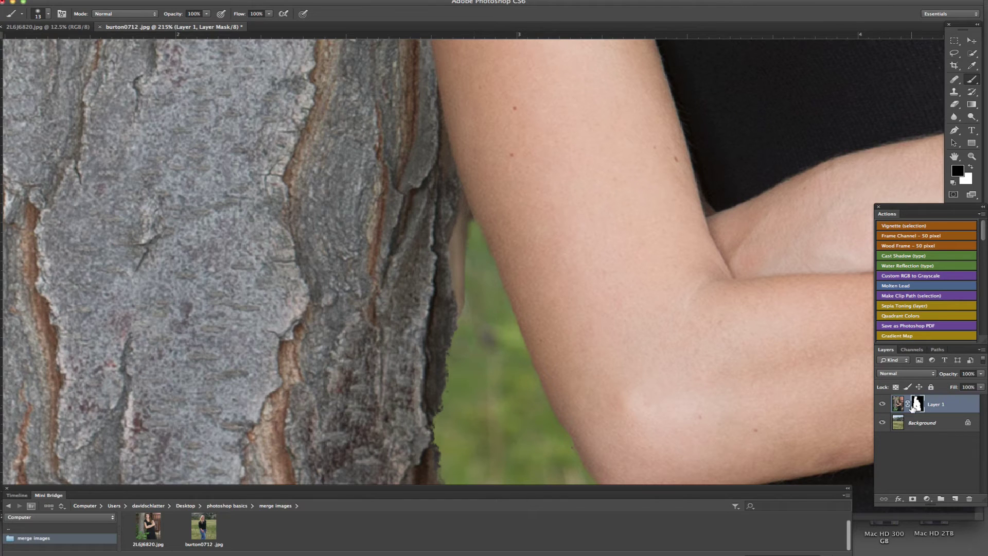
scroll(514, 285, down, 5)
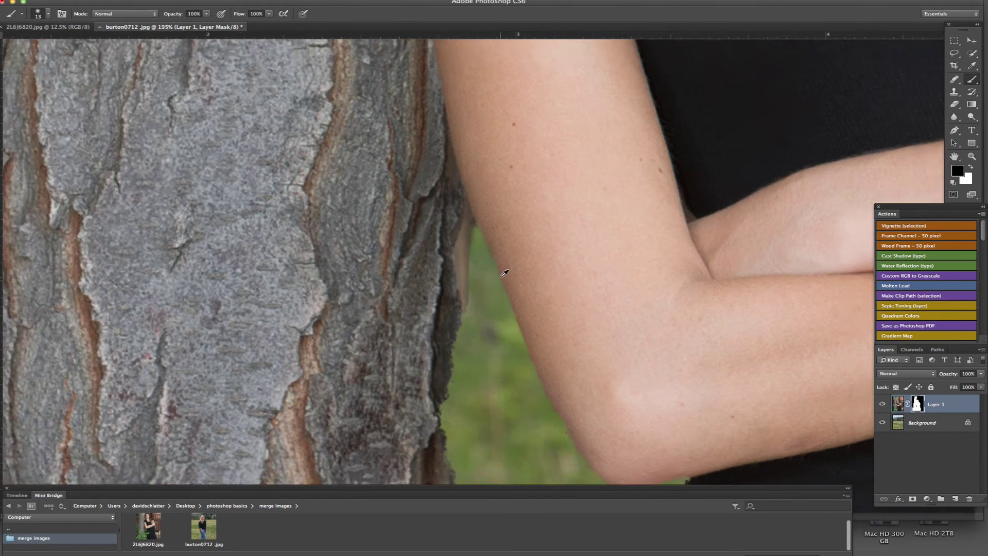
scroll(499, 273, up, 5)
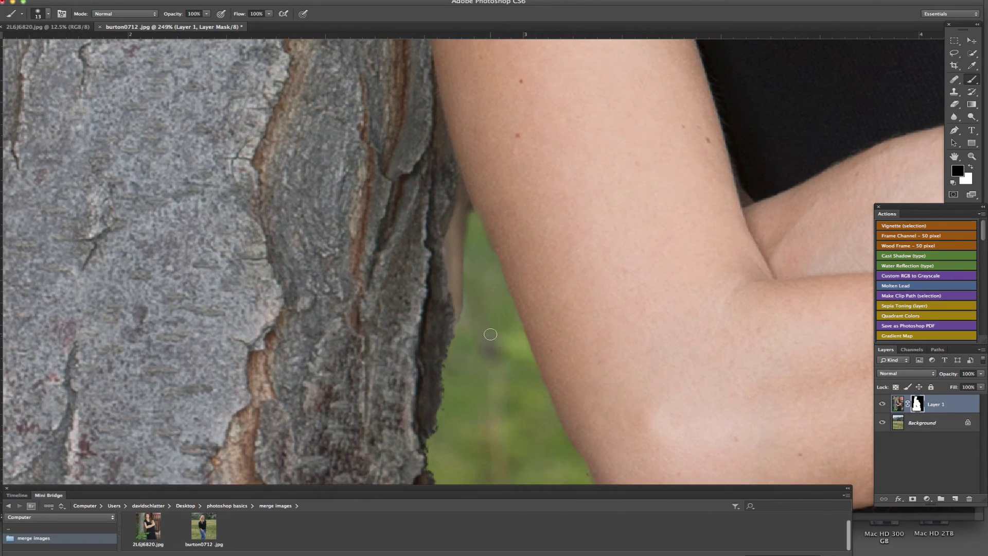
scroll(490, 333, down, 4)
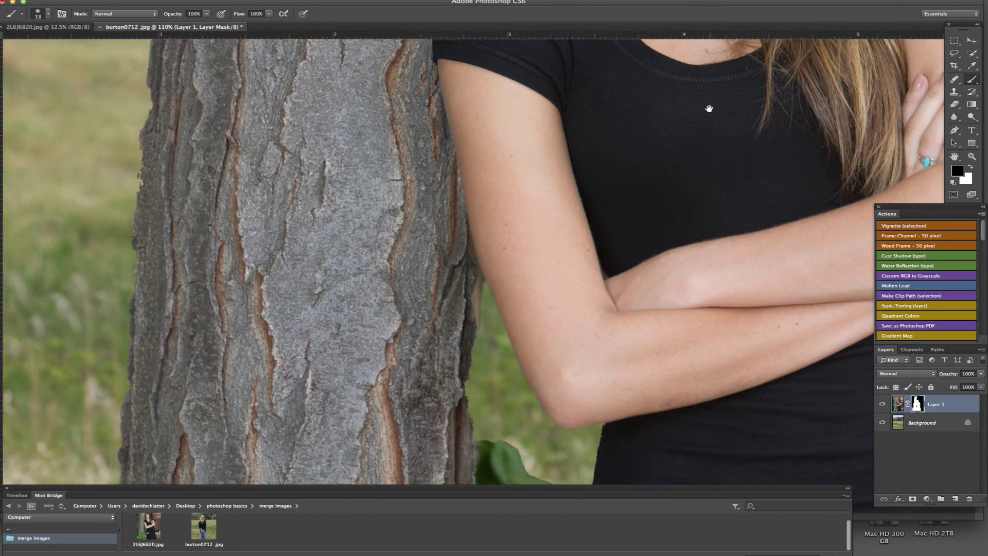
Paint black on the layer mask with a soft 53 px brush at 0% hardness to hide the leftover fringe above the woman's crown.
drag(701, 70, 643, 415)
drag(612, 247, 602, 353)
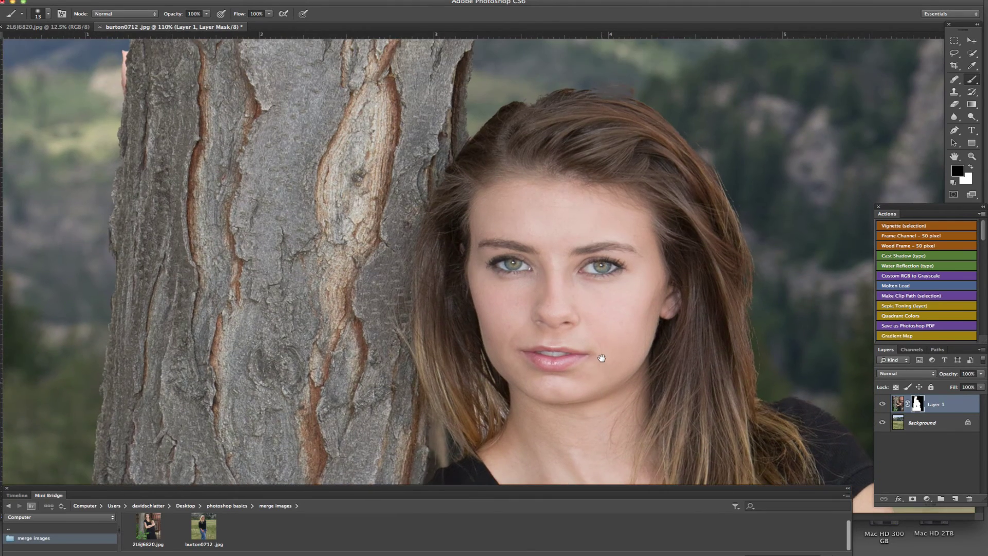
scroll(628, 73, up, 5)
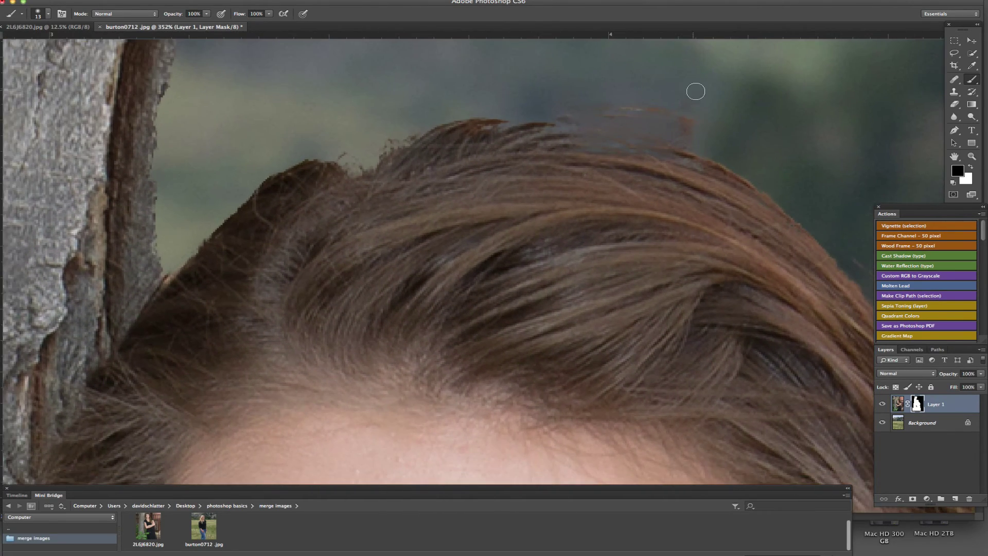
drag(694, 91, 664, 127)
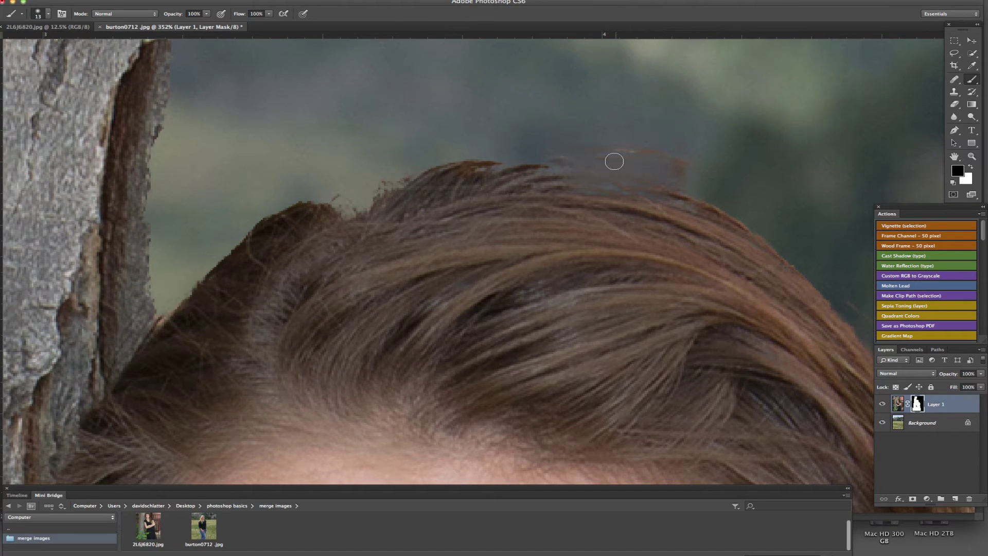
right_click(675, 124)
click(715, 141)
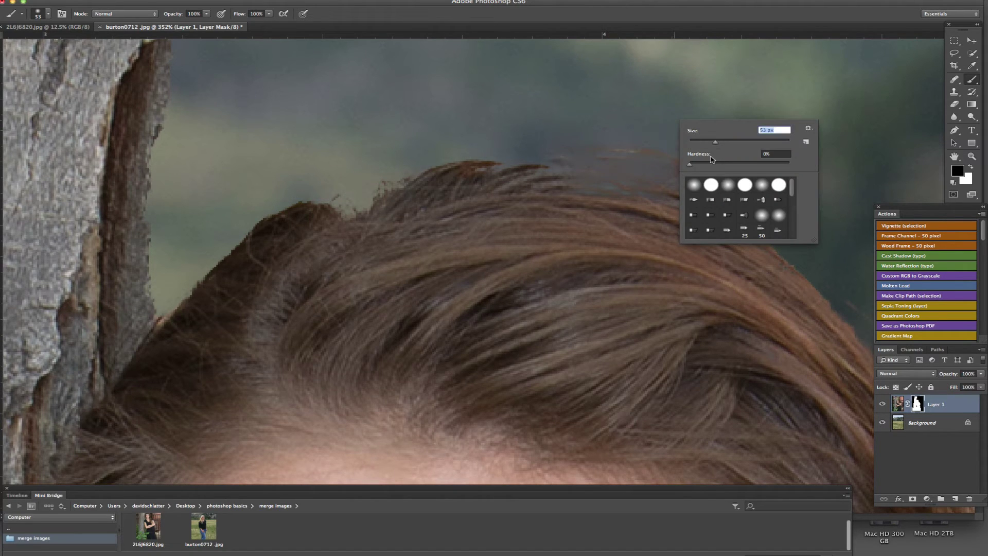
click(669, 101)
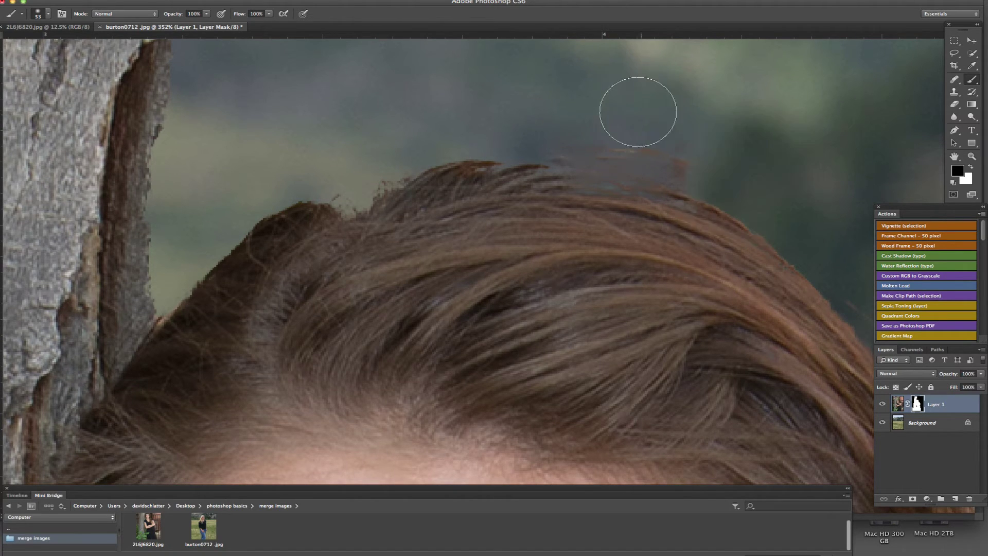
mouse_move(633, 130)
mouse_down()
mouse_move(716, 151)
mouse_move(602, 121)
mouse_up()
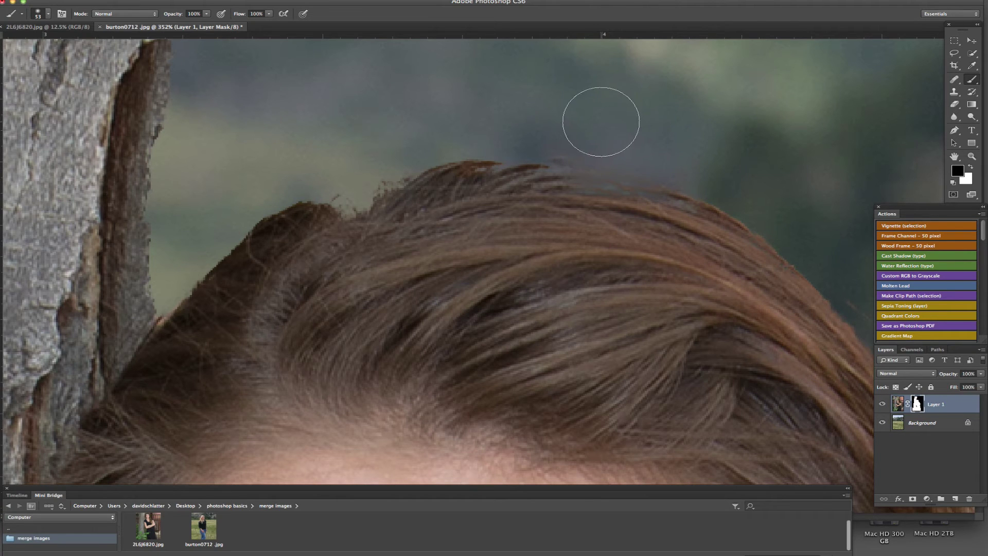
drag(661, 131, 490, 125)
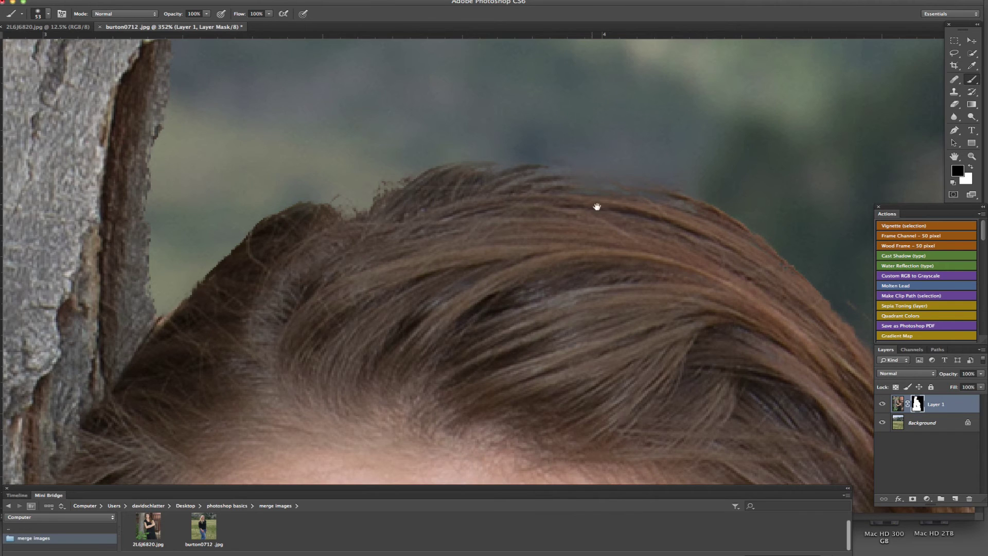
Reduce the brush to 19 px with 12% hardness and smooth the mask edge along the dress's shoulder beside the long hair.
drag(596, 207, 328, 106)
drag(870, 231, 553, 205)
mouse_move(543, 286)
mouse_down()
mouse_move(492, 204)
mouse_move(514, 131)
mouse_up()
drag(511, 370, 509, 214)
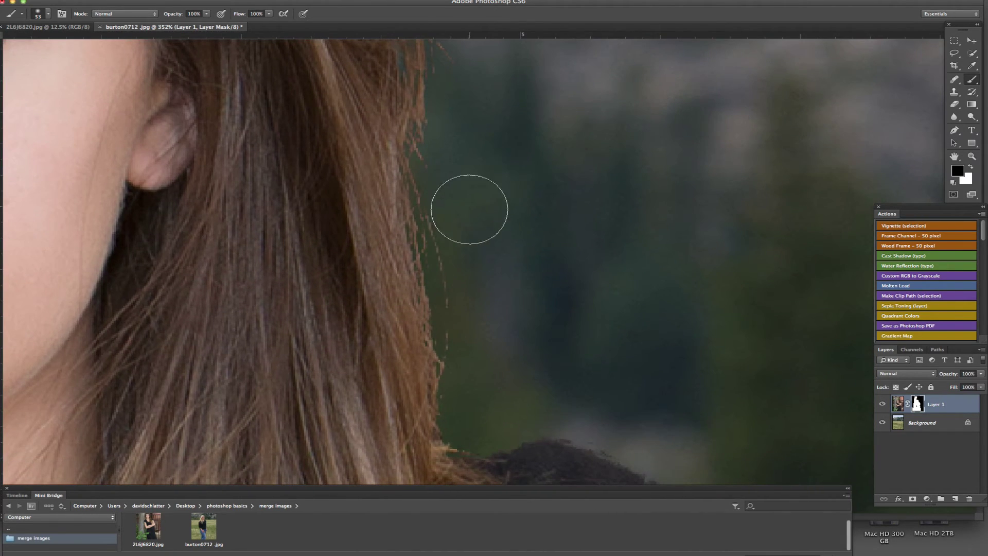
drag(543, 386, 546, 175)
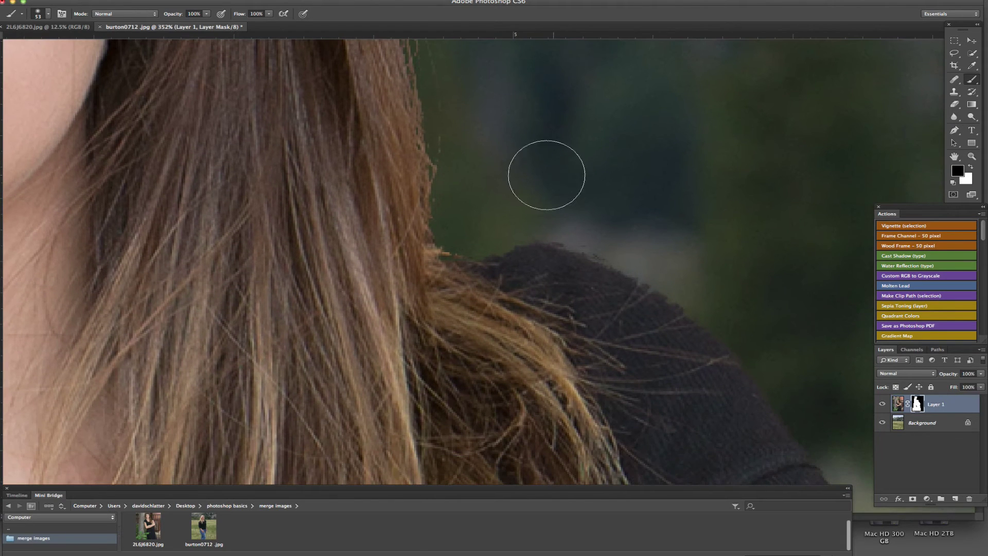
right_click(632, 166)
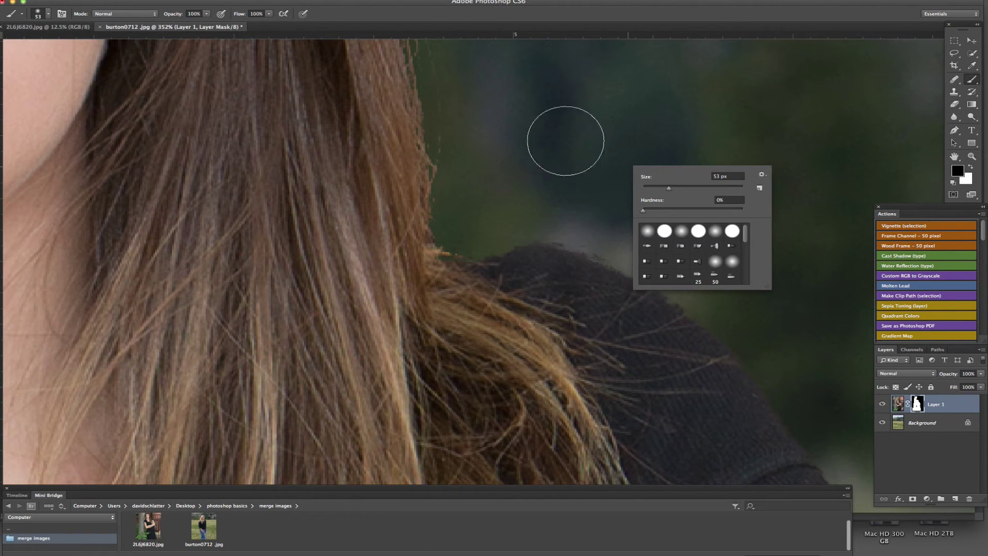
key(Escape)
right_click(589, 182)
click(608, 203)
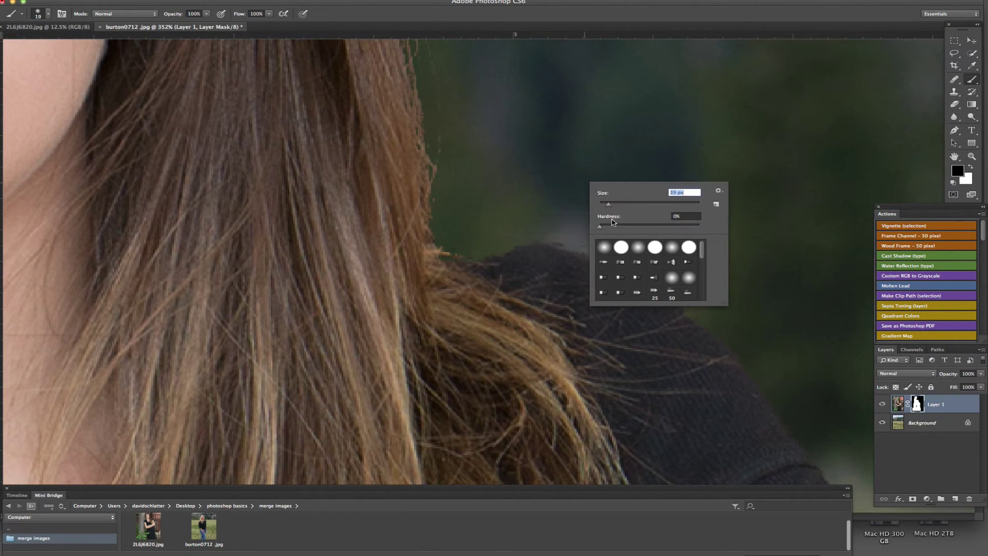
click(611, 226)
key(Return)
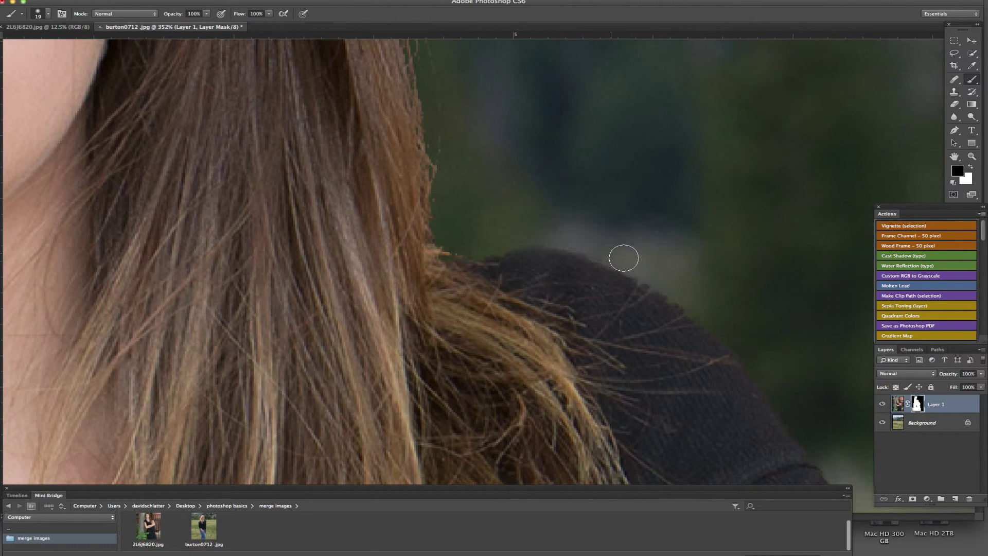
Paint black on the mask along the waist of the dress to remove the stray dark specks over the grass.
scroll(768, 347, down, 15)
scroll(678, 324, right, 5)
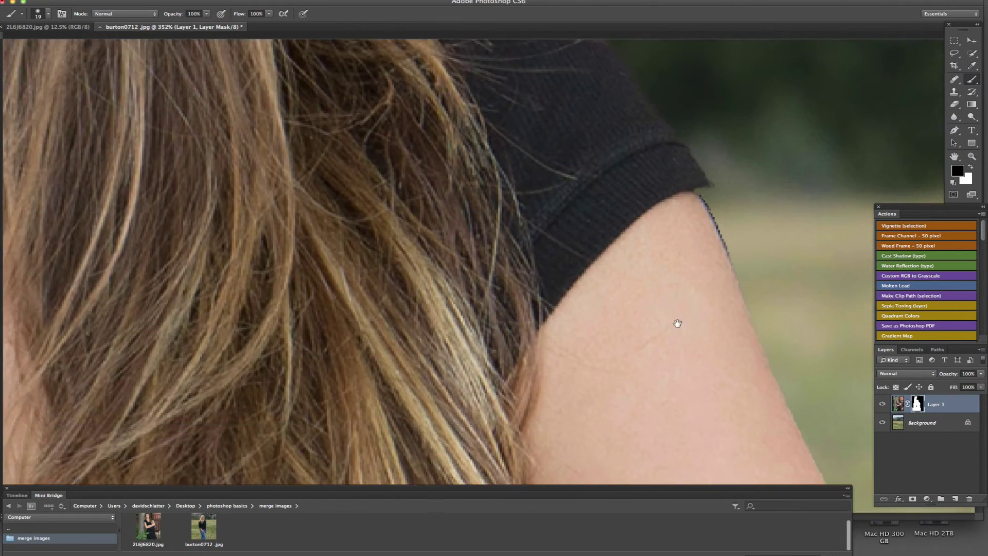
scroll(638, 269, down, 15)
scroll(628, 249, right, 5)
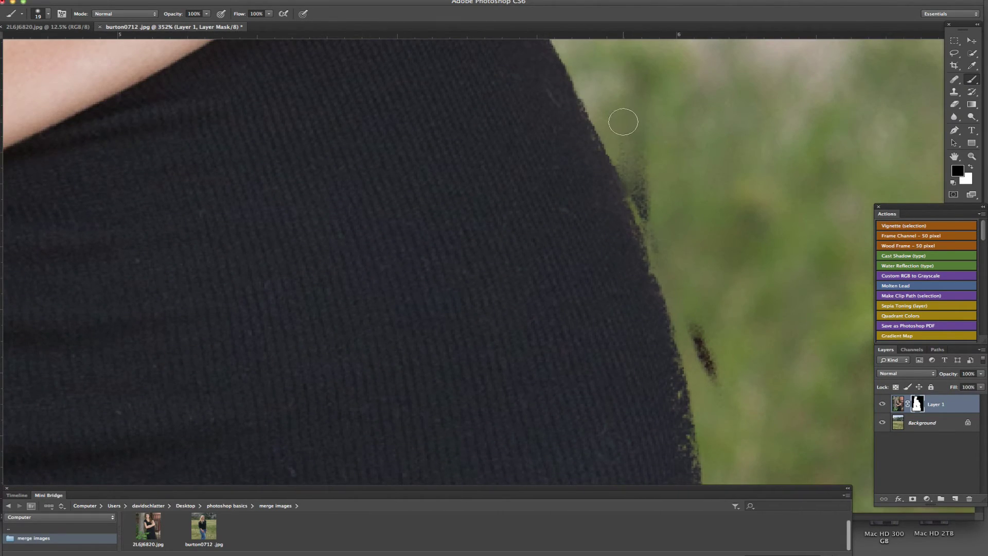
drag(622, 121, 717, 404)
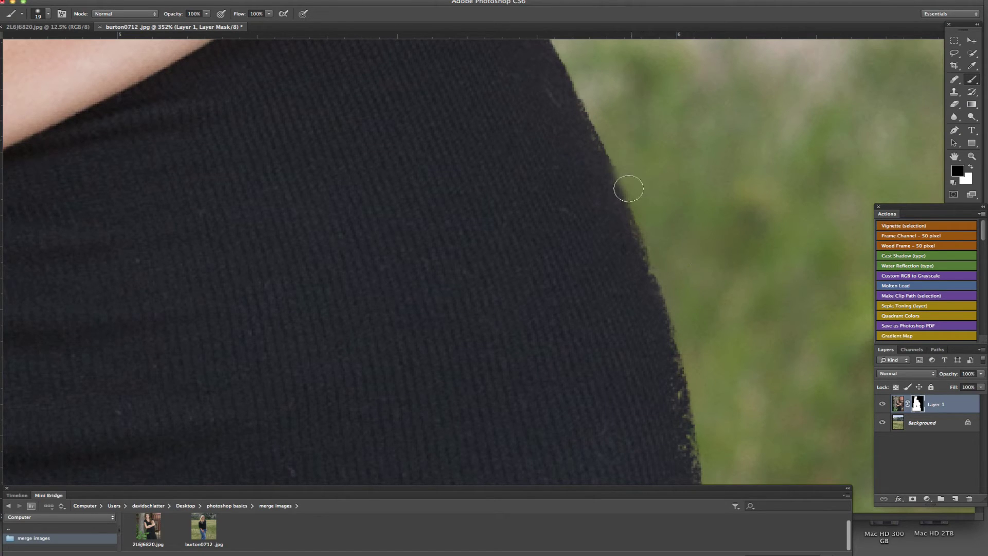
Paint black into the dress at the waist, restore the edge with white, and switch the foreground back to black.
mouse_move(628, 186)
mouse_down()
mouse_move(657, 326)
mouse_move(635, 218)
mouse_up()
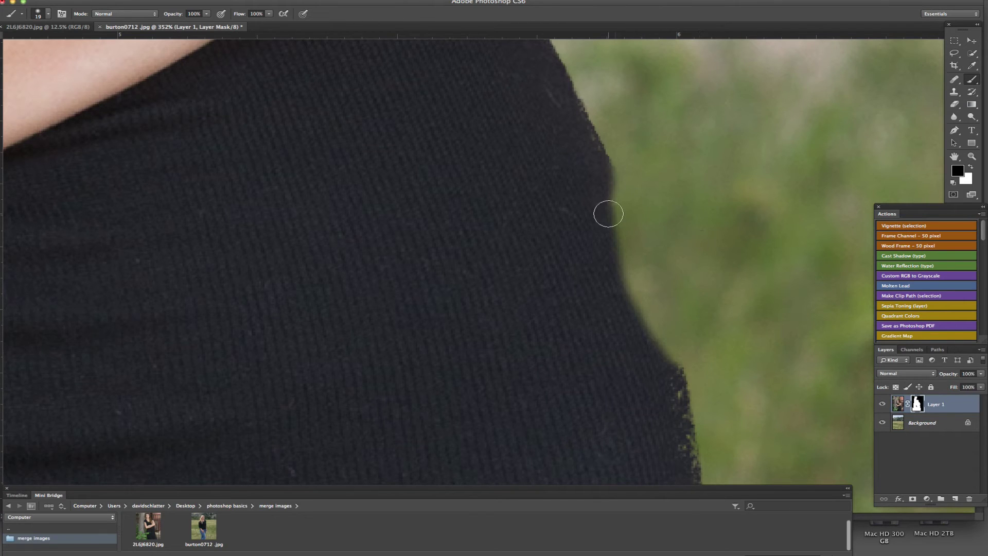
click(970, 167)
mouse_move(597, 175)
mouse_down()
mouse_move(622, 225)
mouse_move(661, 375)
mouse_move(670, 370)
mouse_move(635, 299)
mouse_move(616, 226)
mouse_move(650, 303)
mouse_up()
mouse_move(662, 312)
mouse_down()
mouse_move(666, 337)
mouse_move(622, 234)
mouse_up()
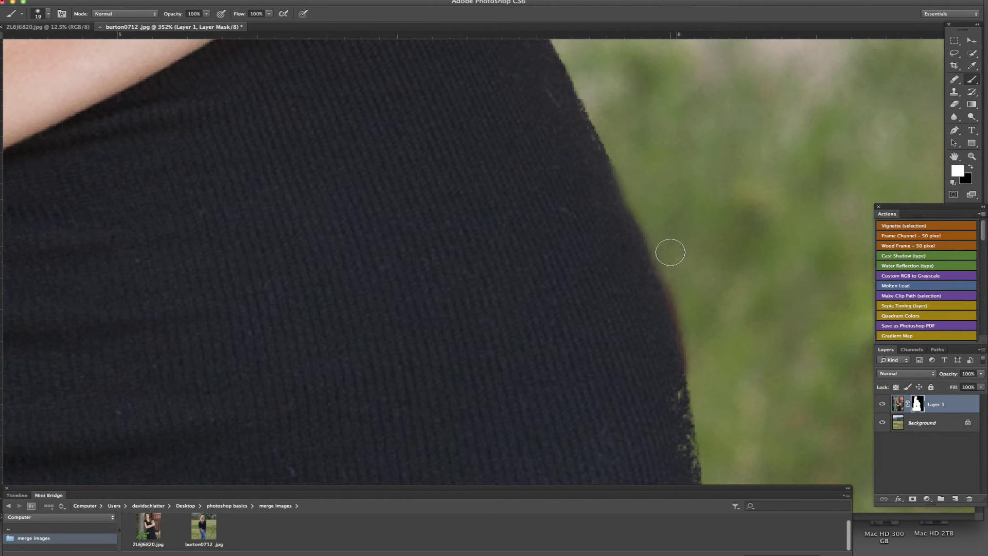
key(x)
Set the brush to 14 px and paint black on the mask to hide the blue fringe on the upper arm below the sleeve.
scroll(704, 344, down, 1)
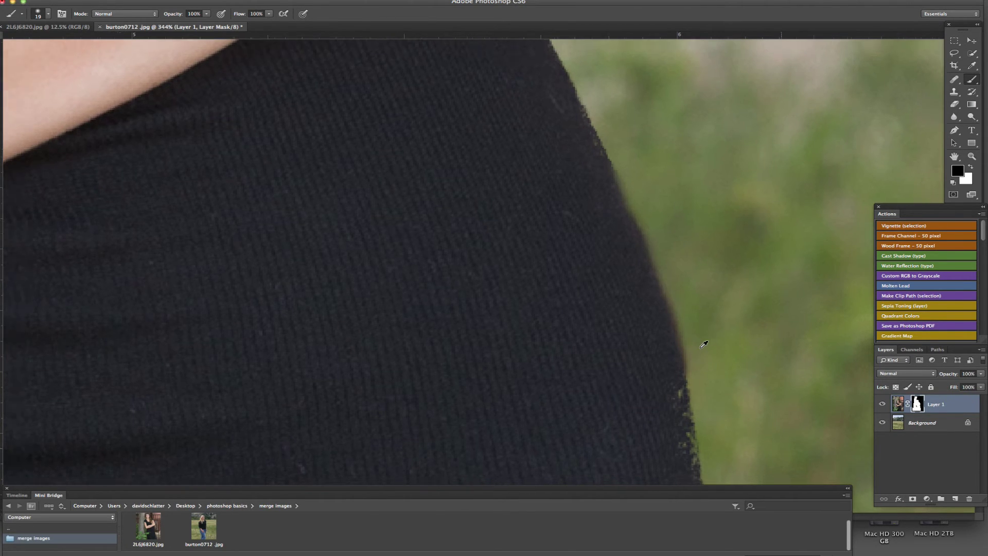
scroll(704, 343, down, 10)
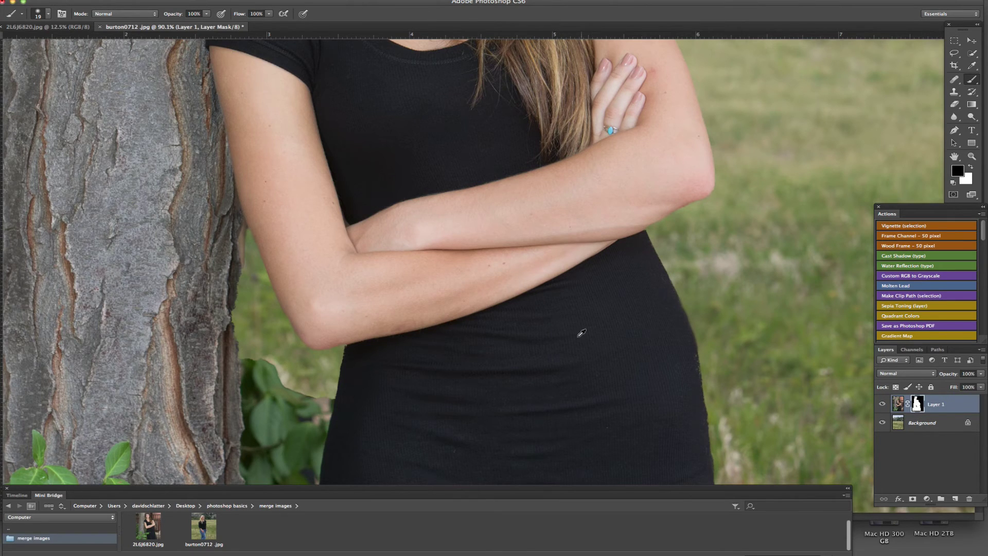
scroll(514, 254, up, 2)
scroll(510, 253, up, 6)
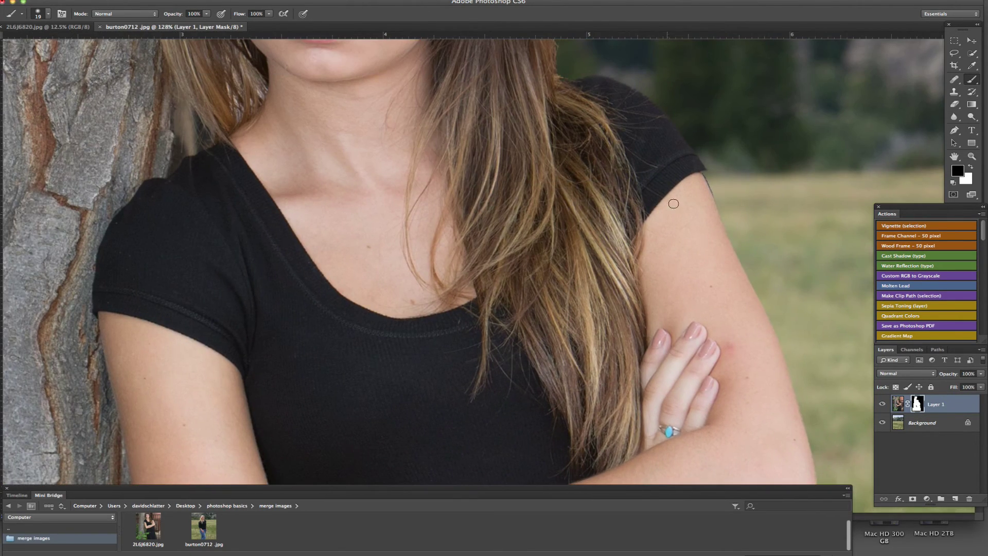
scroll(729, 193, up, 1)
scroll(730, 193, up, 4)
drag(727, 187, 620, 171)
right_click(623, 160)
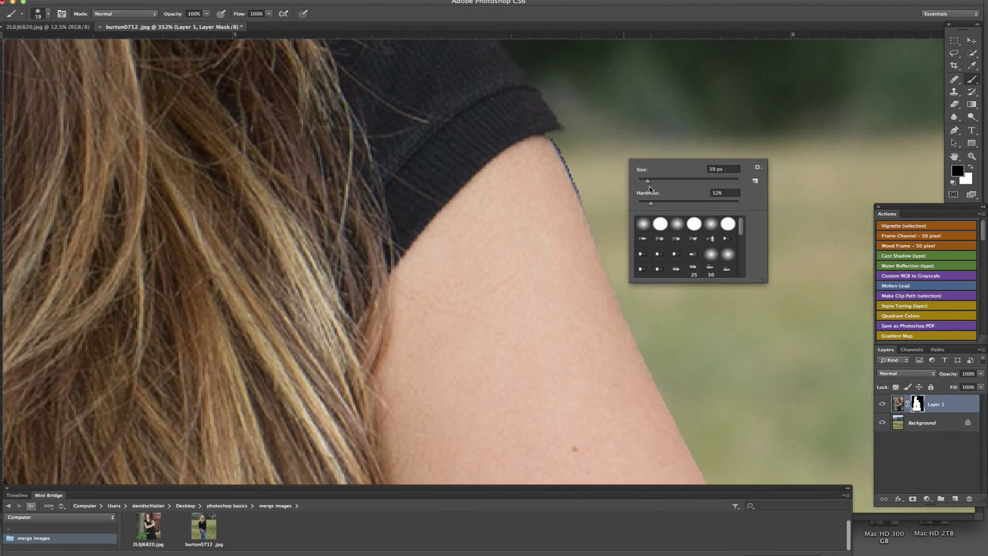
drag(650, 202, 646, 178)
click(600, 149)
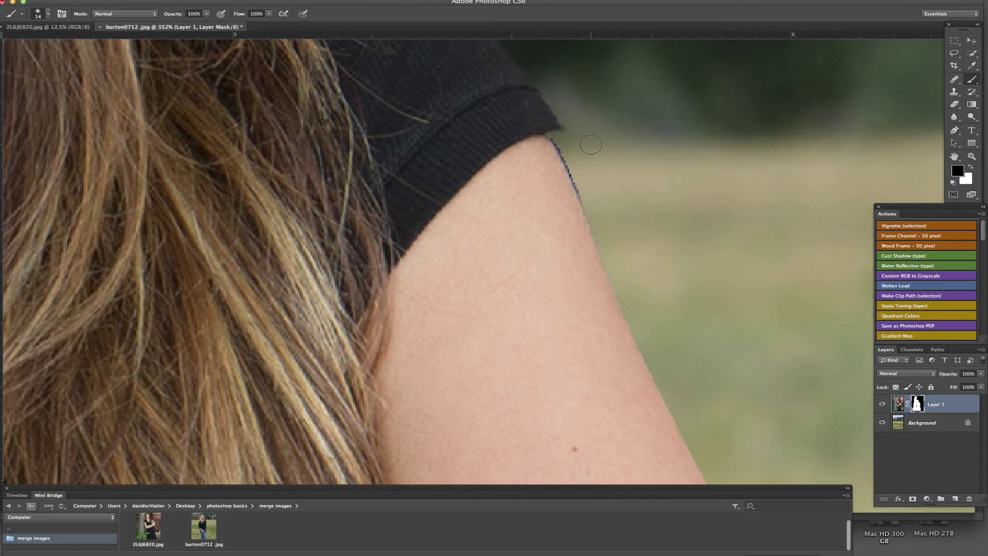
mouse_move(560, 139)
mouse_down()
mouse_move(589, 197)
mouse_move(561, 138)
mouse_up()
Free-transform Layer 1's image to about 146% and reposition it so the trunk fills one side of the photo.
key(super+0)
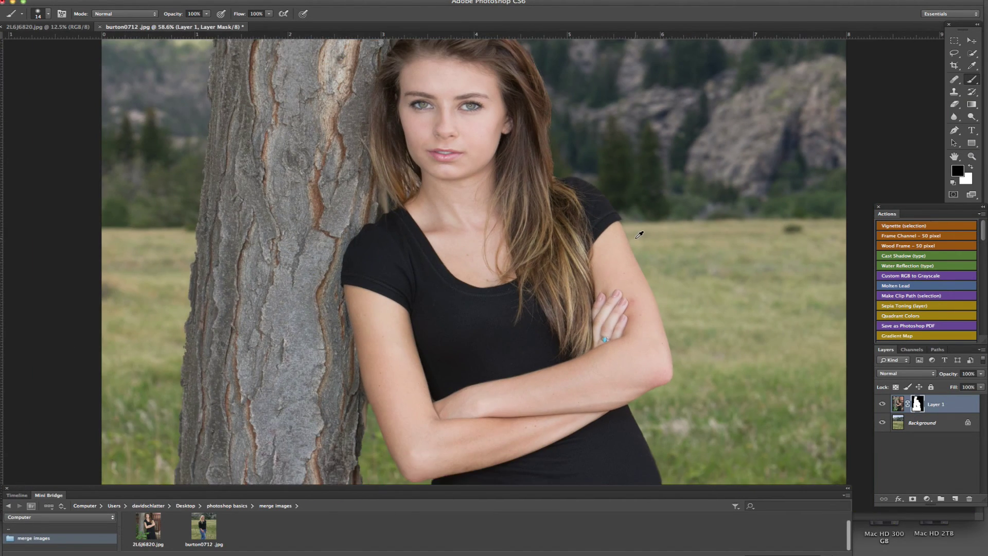
scroll(643, 235, down, 3)
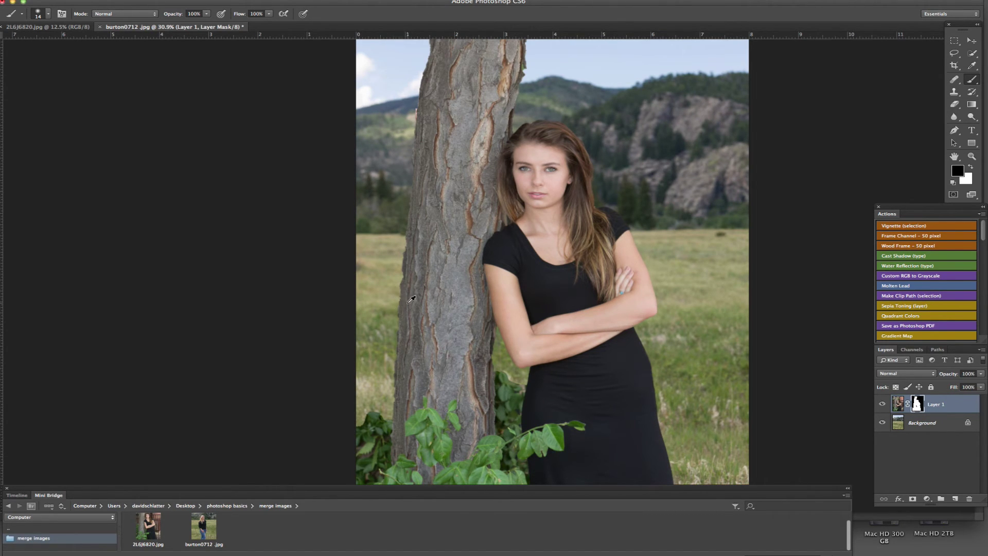
scroll(411, 298, down, 4)
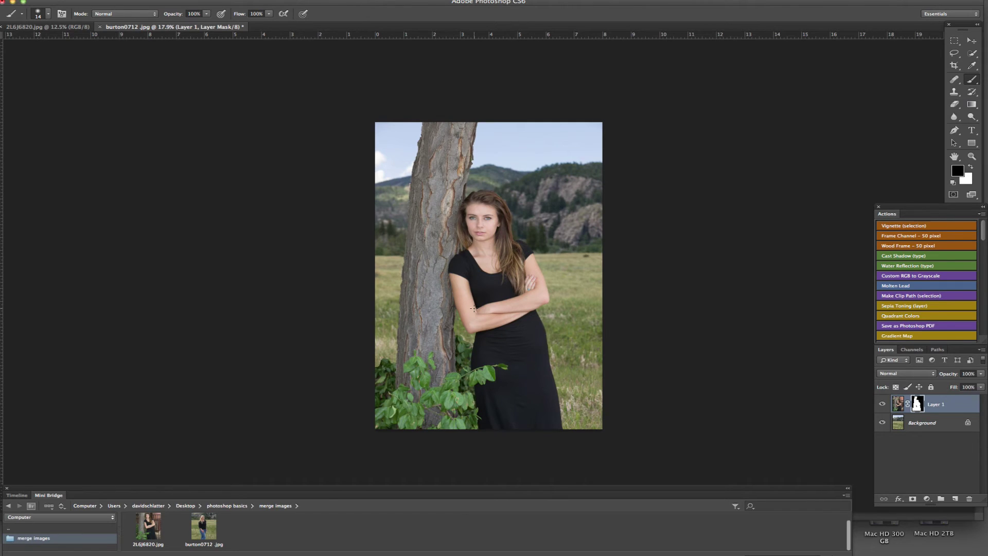
click(899, 405)
key(ctrl+t)
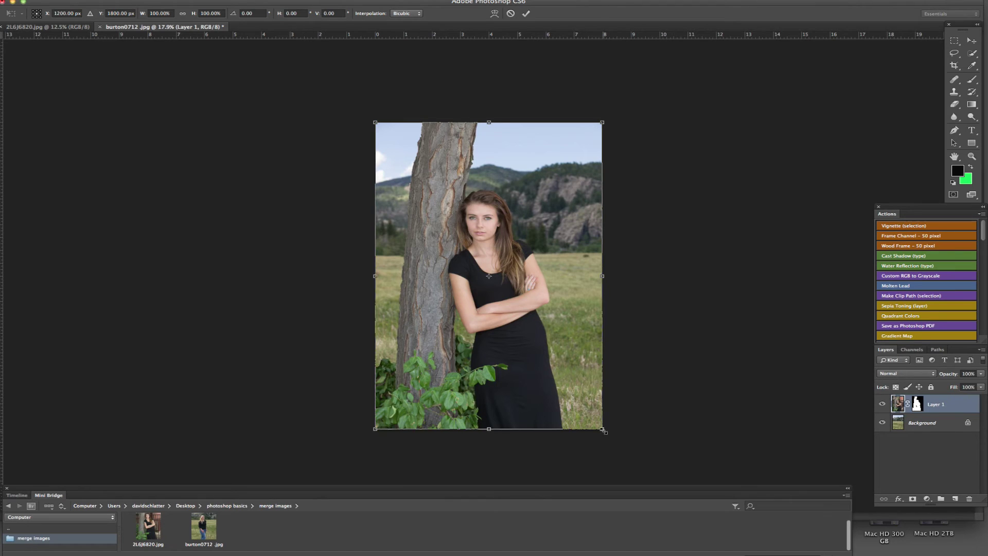
drag(603, 429, 682, 506)
drag(554, 323, 529, 289)
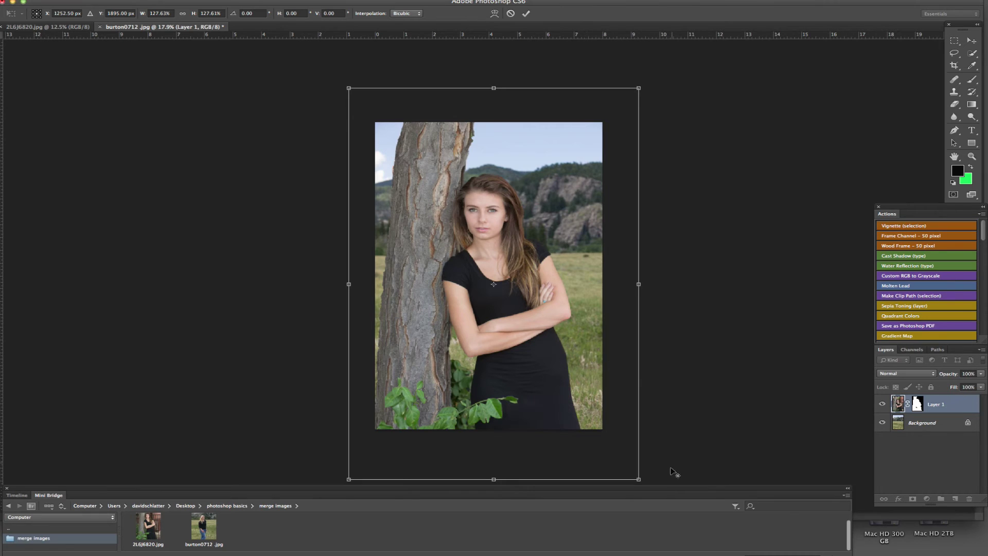
drag(640, 480, 675, 499)
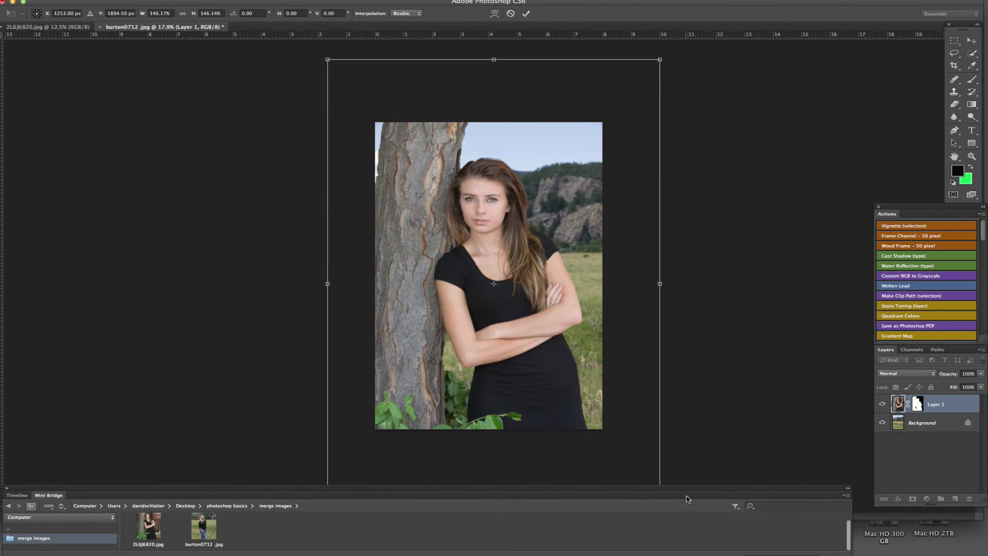
drag(555, 293, 534, 289)
key(b)
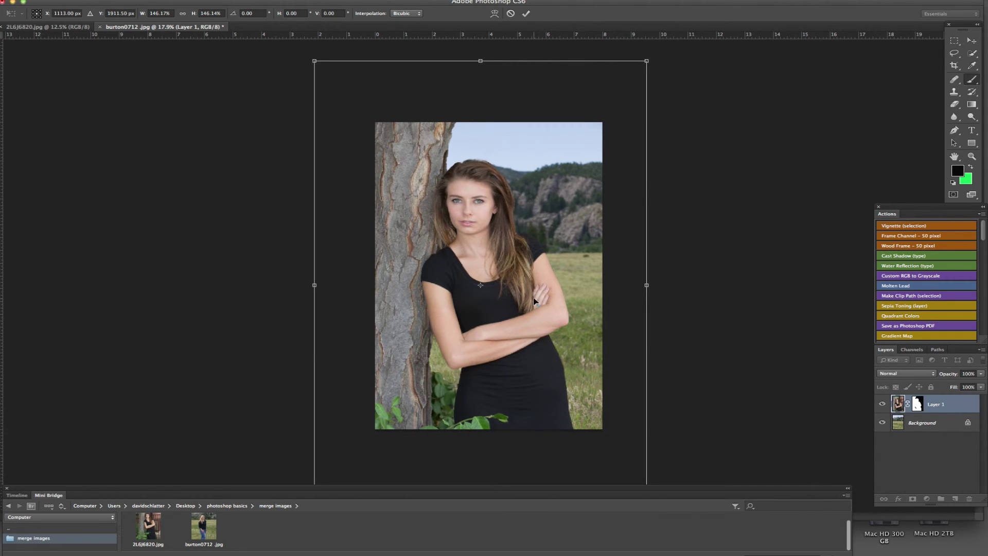
key(Return)
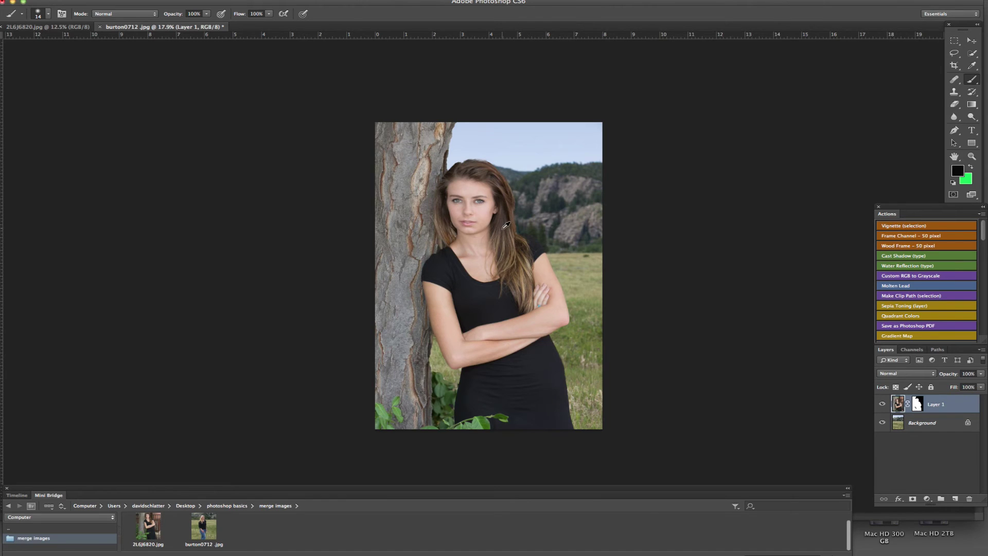
Load Layer 1's mask as a selection and copy that area of the Background layer to a new layer.
alt+scroll(507, 236, up, 3)
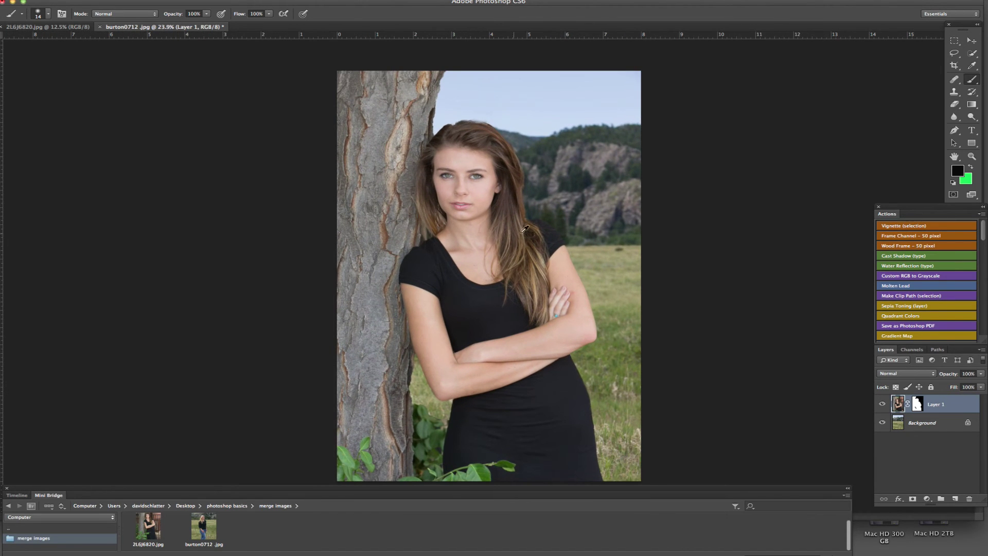
alt+scroll(523, 229, up, 1)
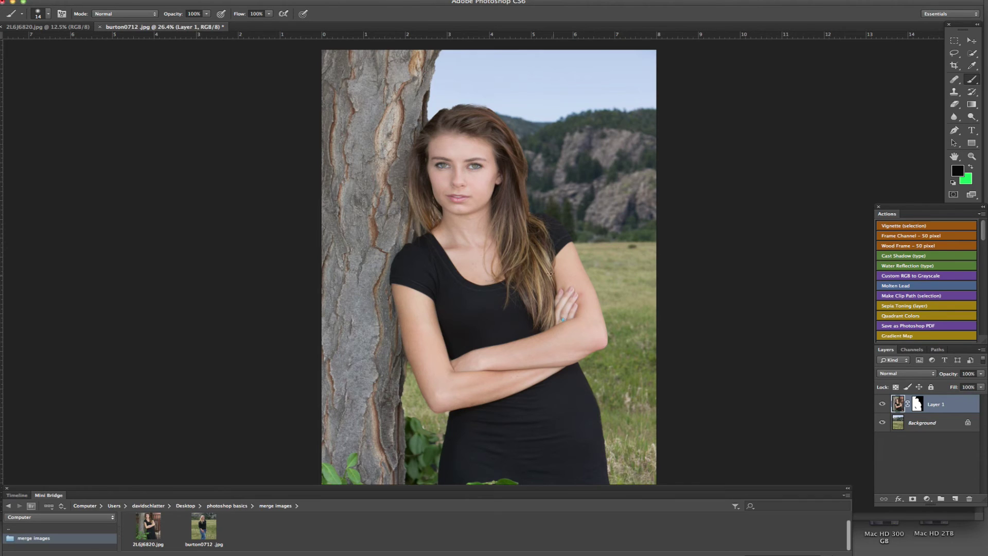
click(918, 404)
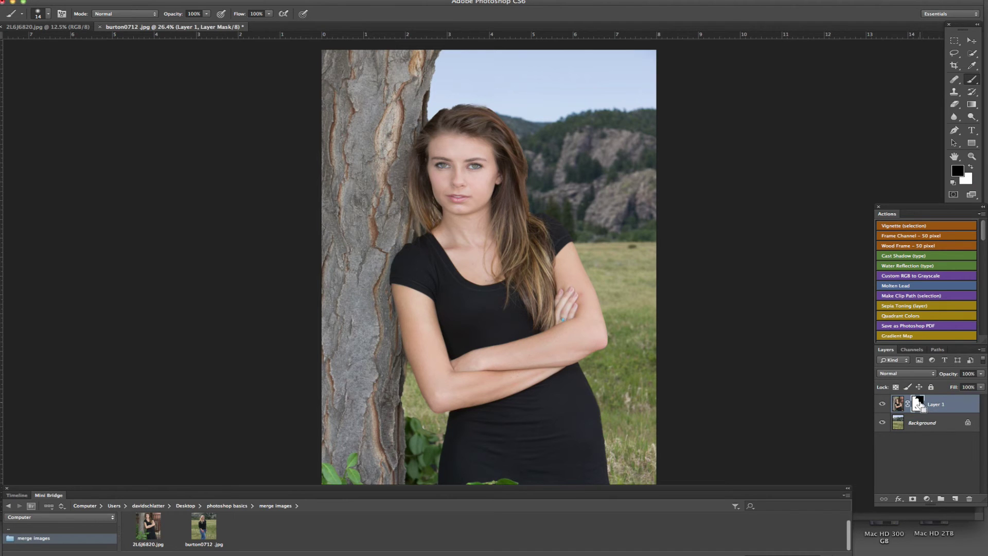
super+click(921, 407)
click(946, 425)
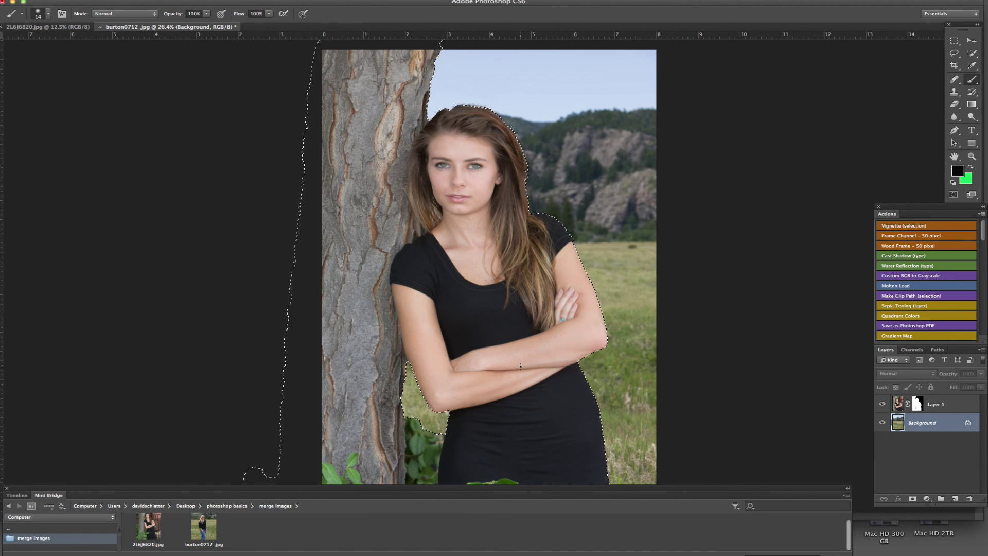
key(ctrl+j)
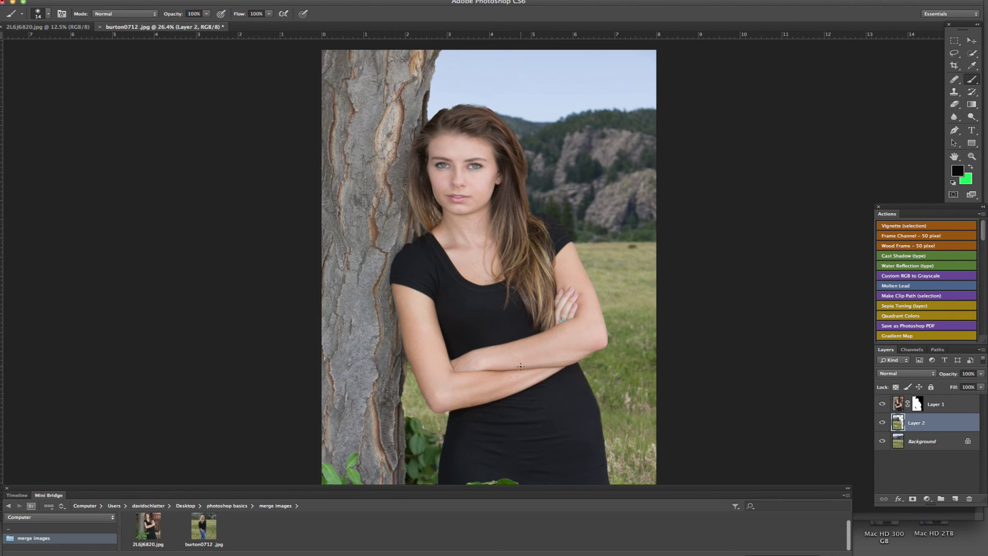
Toggle the visibility of Layer 1 and the Background to inspect the copied cutout area on Layer 2.
click(882, 404)
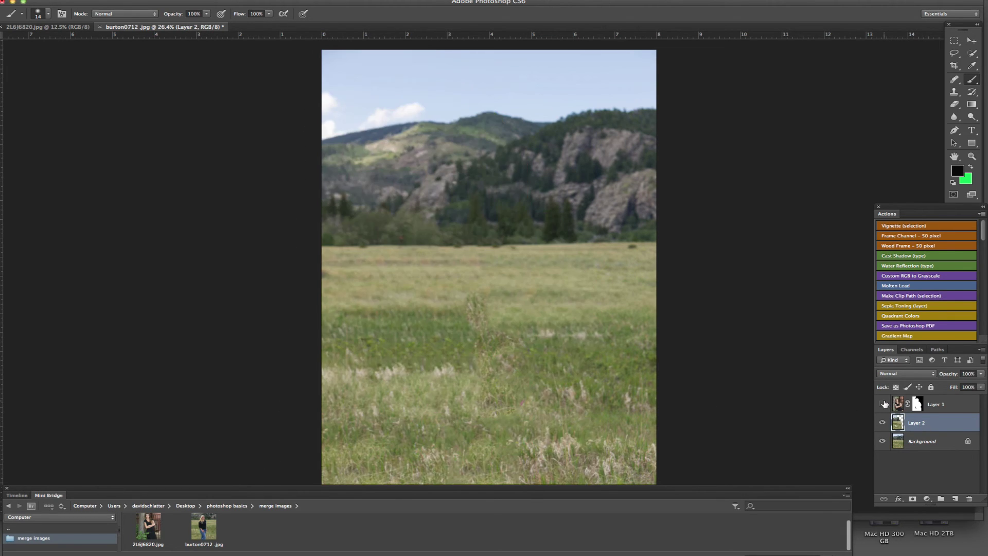
click(882, 441)
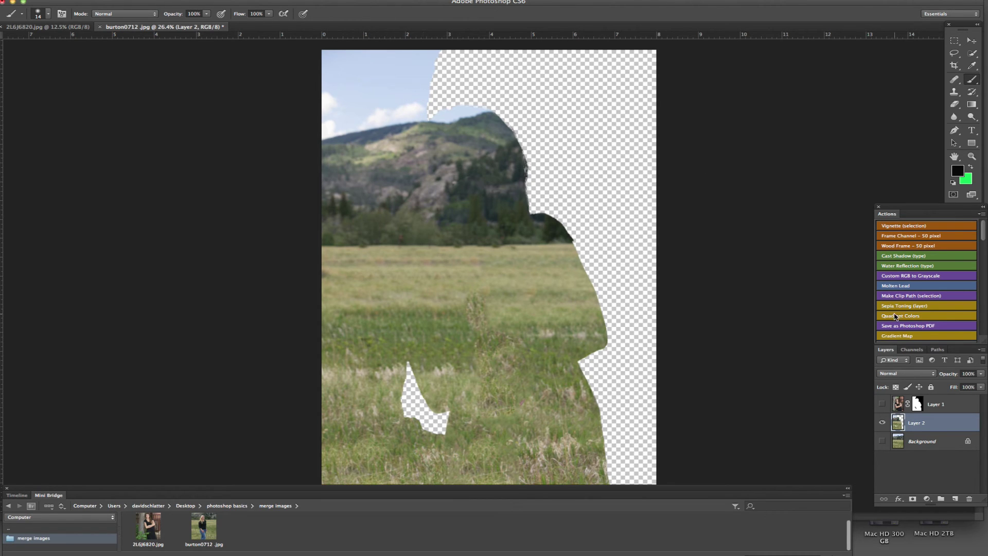
click(883, 404)
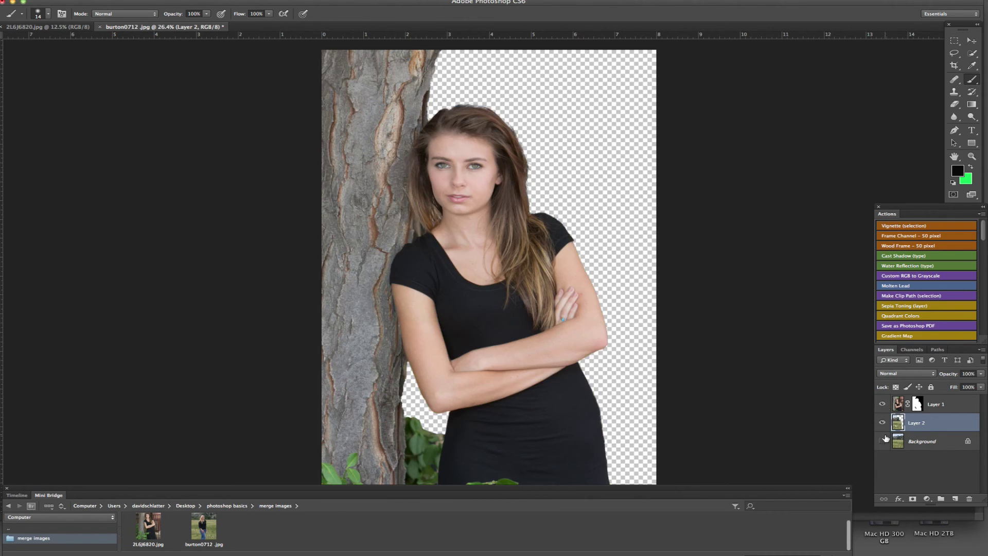
click(883, 441)
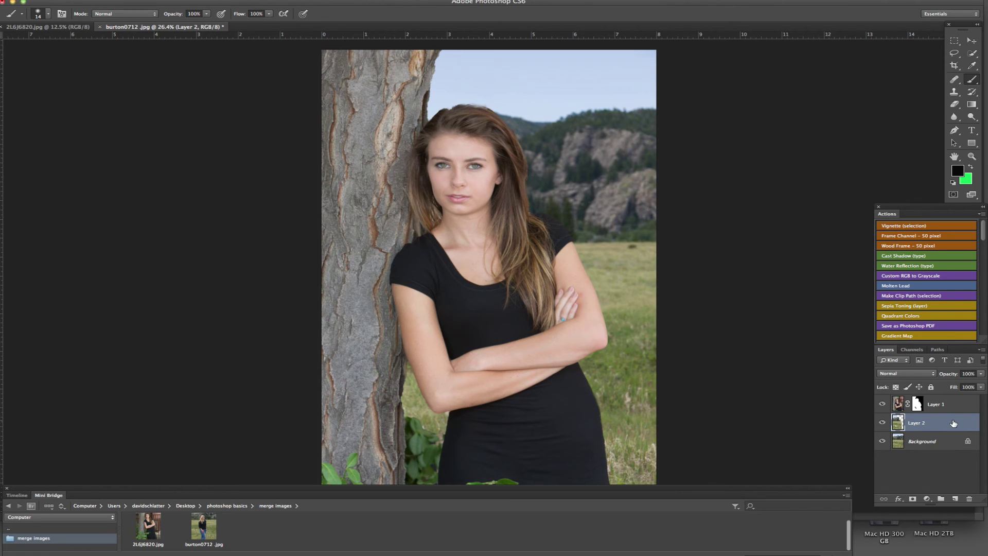
Move Layer 2 above Layer 1 and blend it in Color mode at 40% opacity.
drag(954, 423, 950, 401)
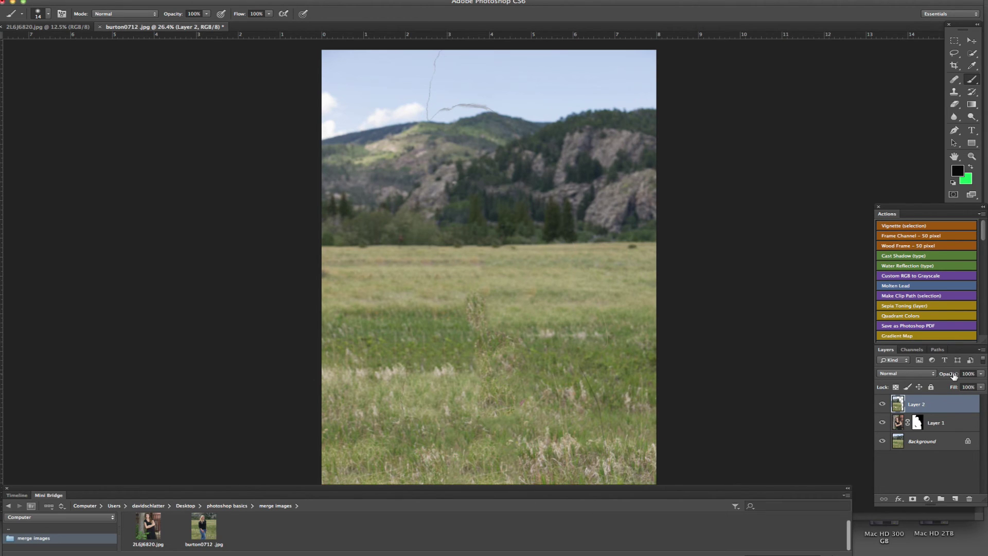
drag(953, 375, 906, 375)
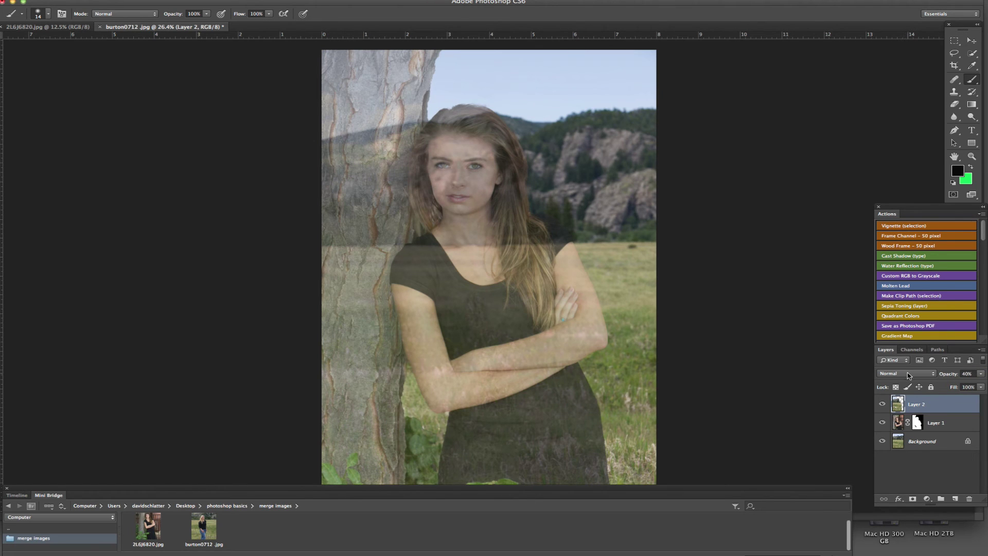
click(908, 375)
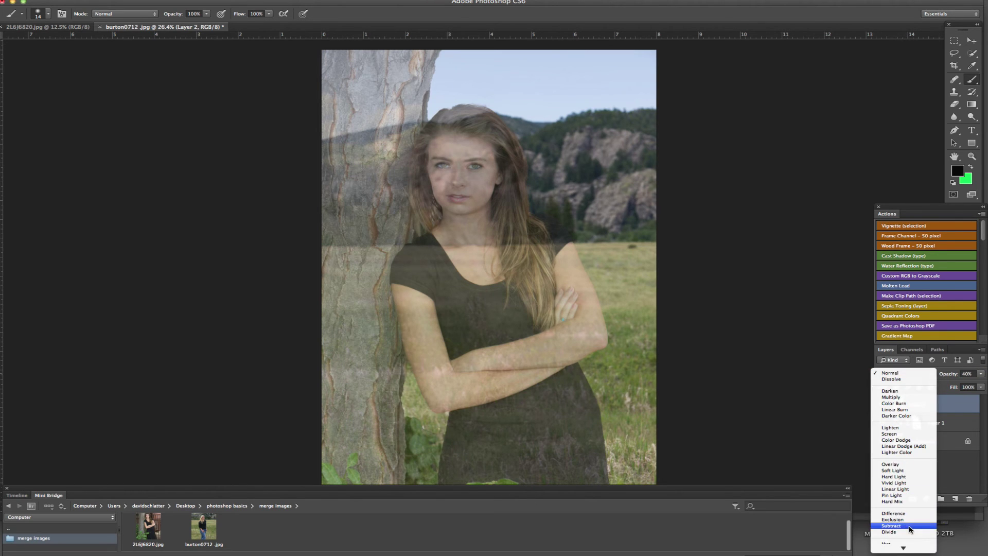
mouse_move(910, 547)
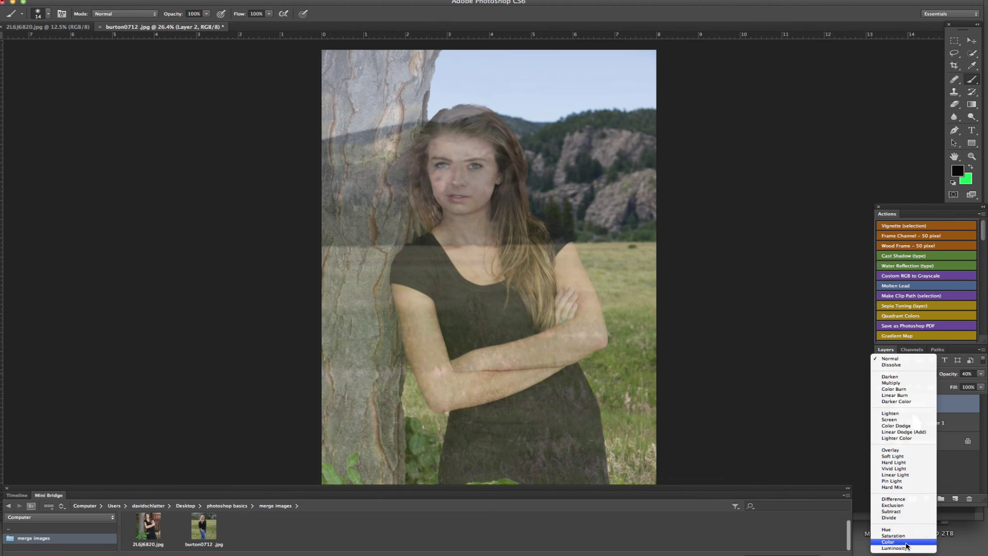
click(906, 542)
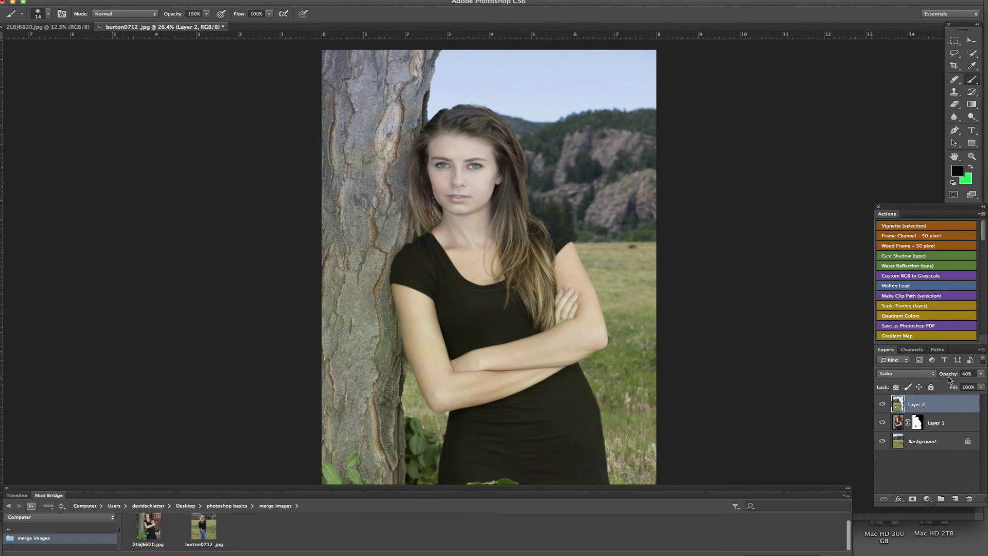
Fine-tune Layer 2's opacity to 22% to tint the woman and tree subtly.
drag(949, 374, 937, 375)
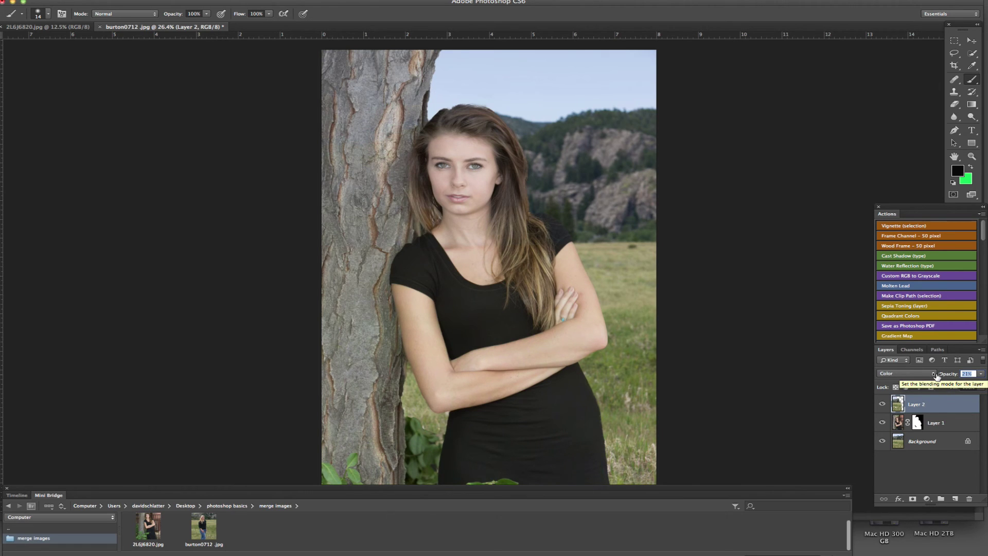
drag(937, 376, 936, 376)
key(Return)
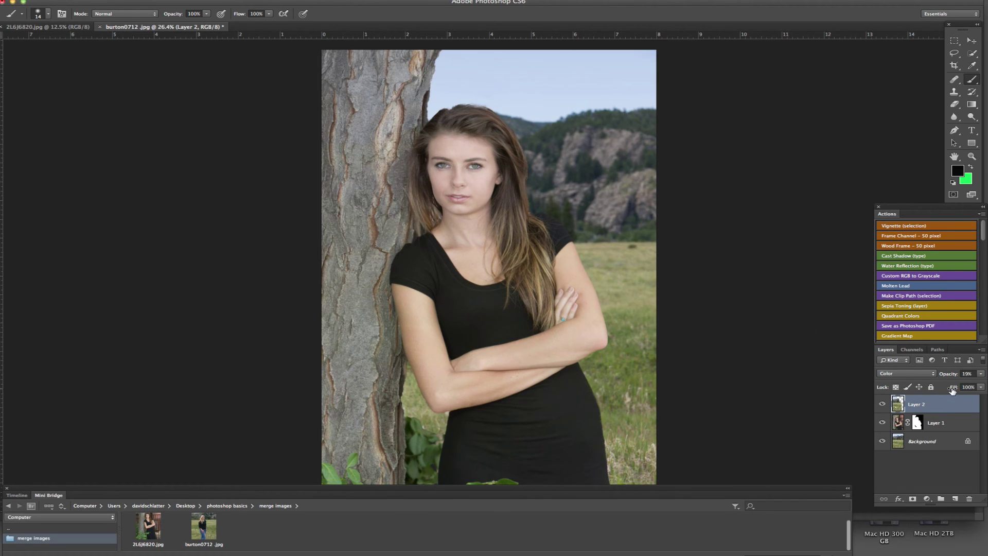
drag(948, 376, 950, 376)
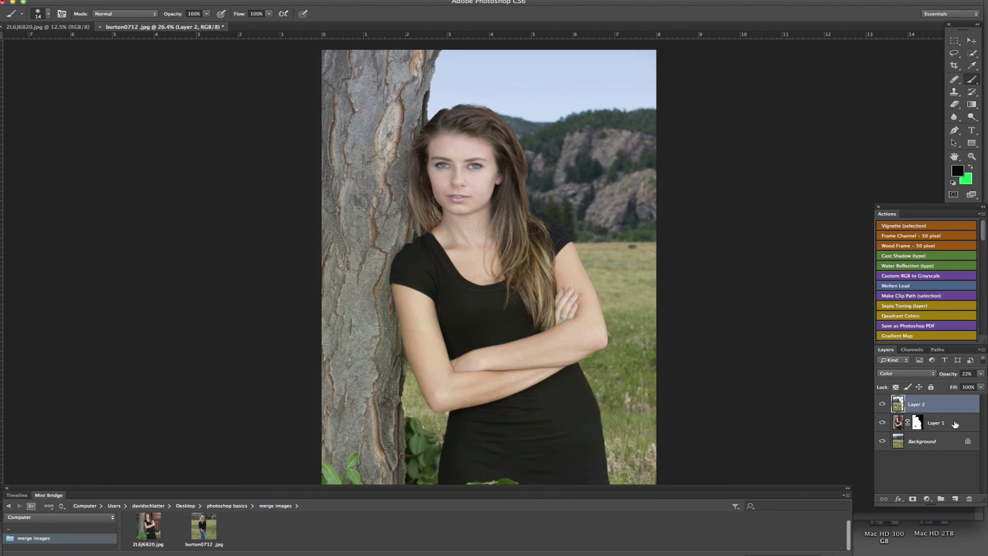
Add a Brightness/Contrast adjustment layer above Layer 2, set brightness to about -36 and reduce the contrast slightly.
click(926, 499)
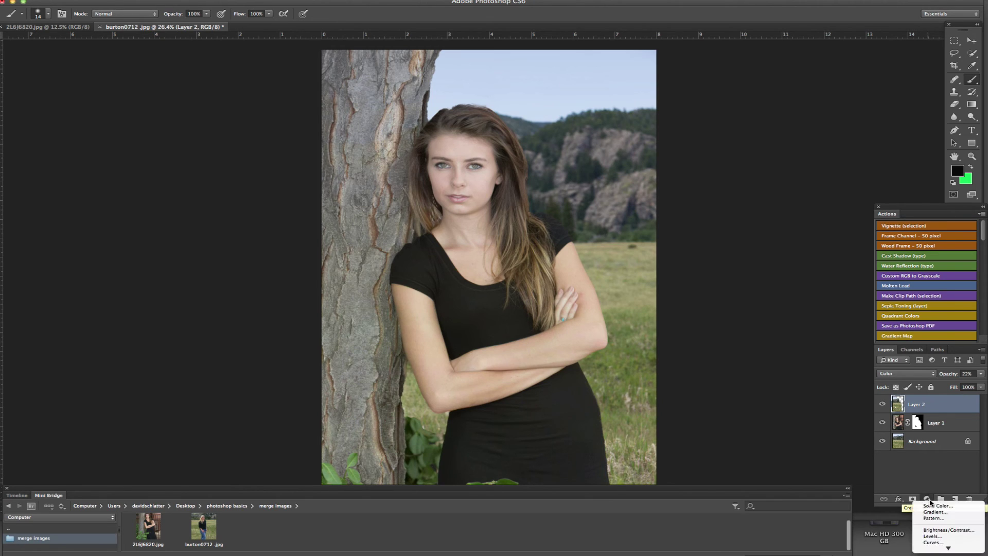
click(937, 529)
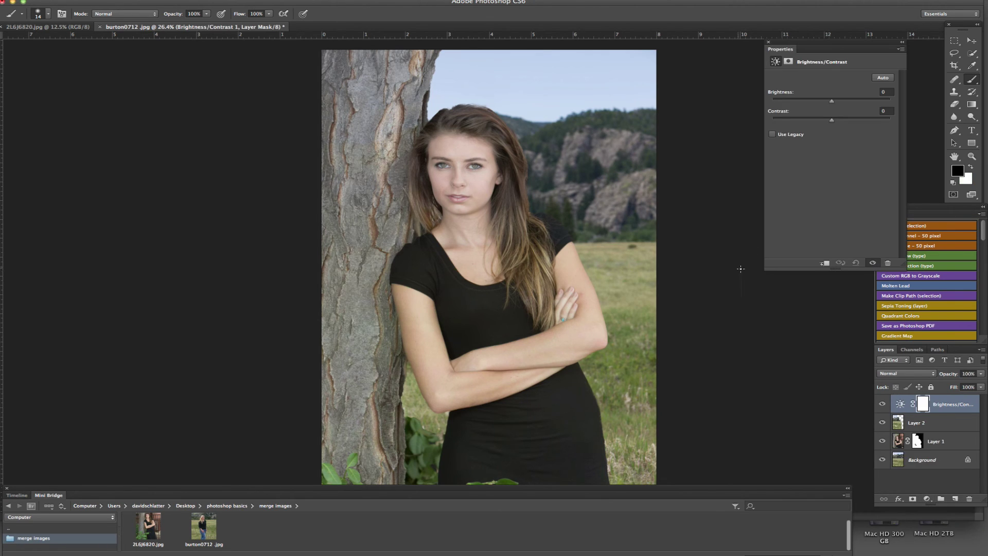
drag(827, 101, 815, 101)
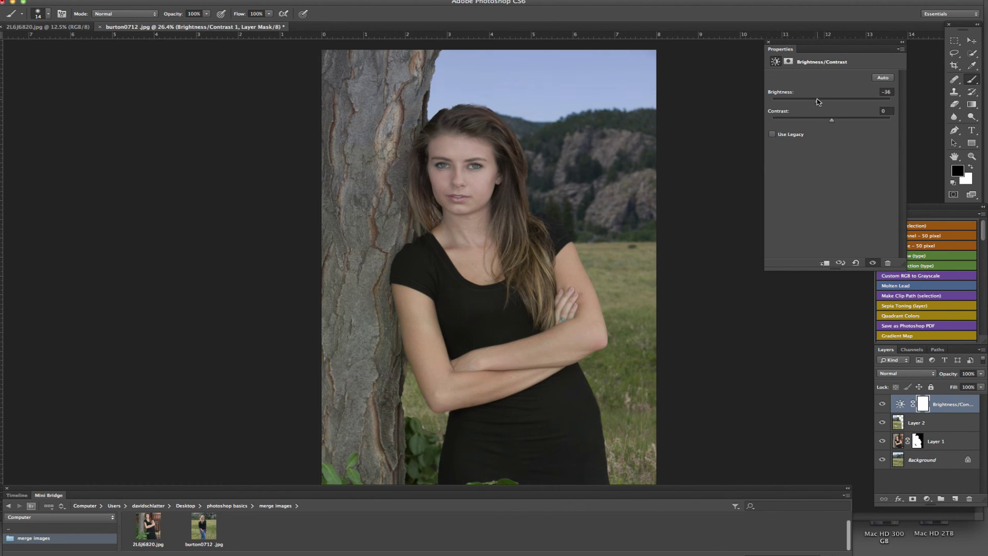
drag(828, 122, 822, 123)
click(768, 42)
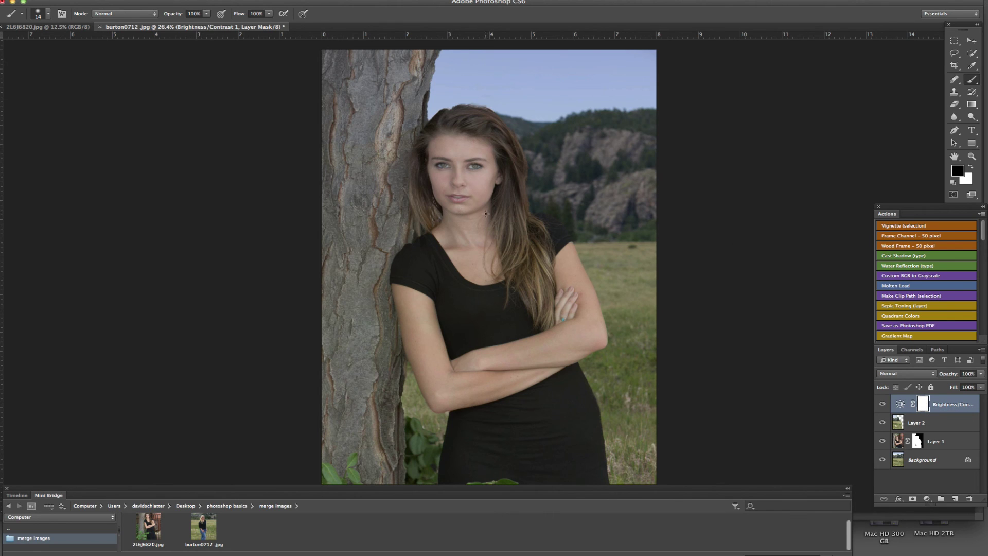
Set a soft 353 px brush and paint black on the Brightness/Contrast mask over the woman's face and neck.
right_click(472, 154)
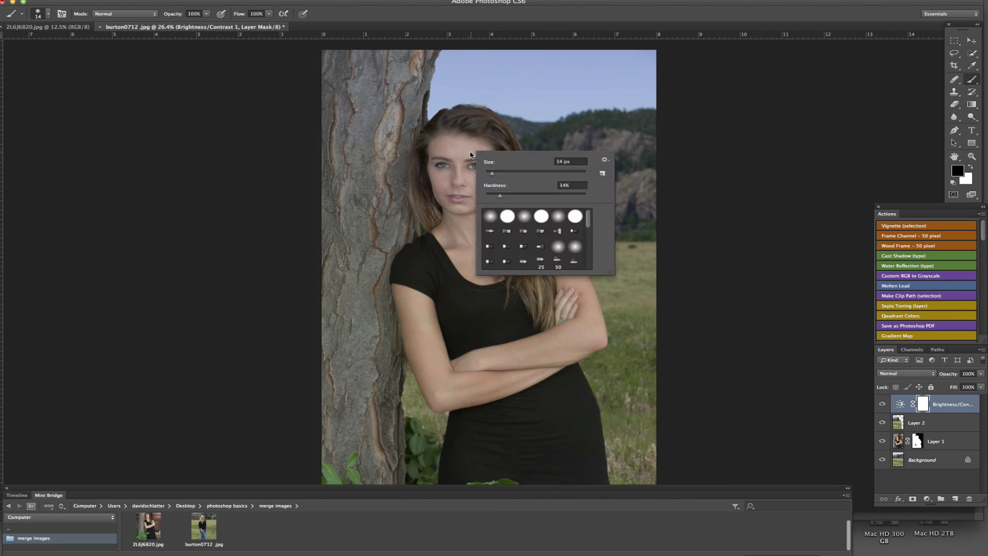
click(558, 174)
click(487, 196)
click(569, 173)
key(Return)
mouse_move(453, 170)
mouse_down()
mouse_move(469, 151)
mouse_move(465, 181)
mouse_move(451, 183)
mouse_move(467, 210)
mouse_move(469, 312)
mouse_move(458, 254)
mouse_move(468, 201)
mouse_move(472, 242)
mouse_up()
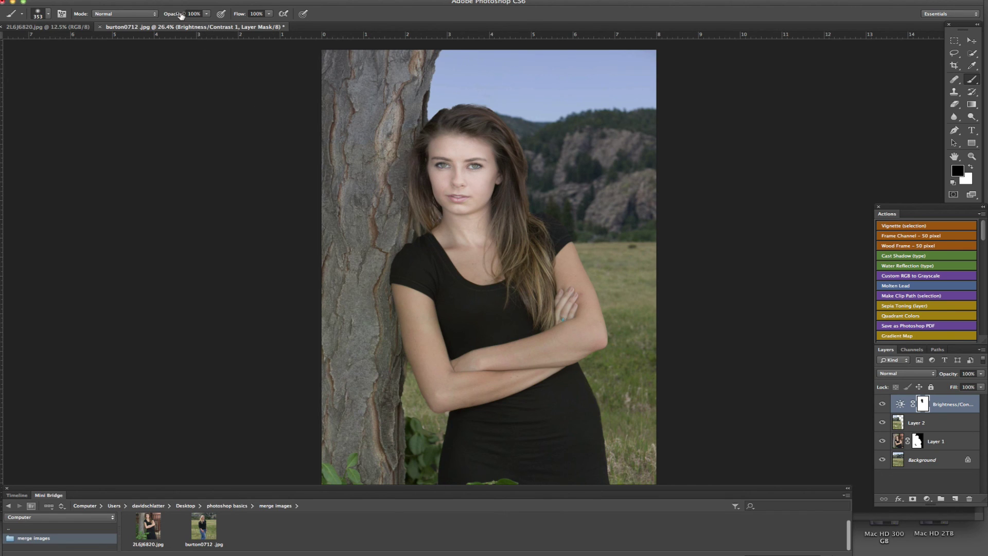
Lower the brush opacity to 66% and paint black on the mask over the woman's chest, arms and the tree trunk.
drag(181, 14, 170, 14)
mouse_move(440, 241)
mouse_down()
mouse_move(486, 257)
mouse_move(440, 360)
mouse_move(524, 308)
mouse_move(522, 353)
mouse_up()
mouse_move(399, 95)
mouse_down()
mouse_move(355, 374)
mouse_move(365, 471)
mouse_up()
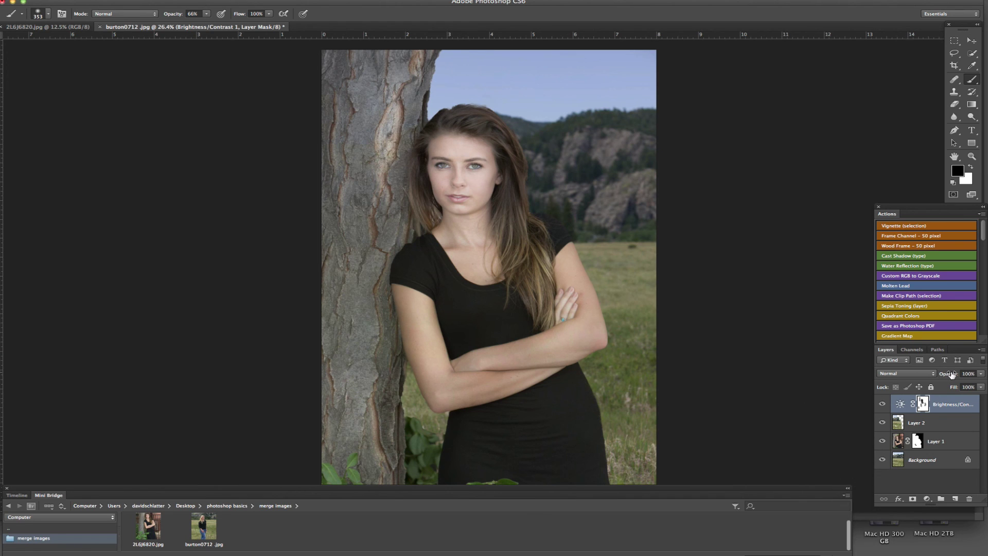
Set the Brightness/Contrast layer's opacity to 68% and toggle its visibility to compare before and after.
drag(961, 374, 942, 376)
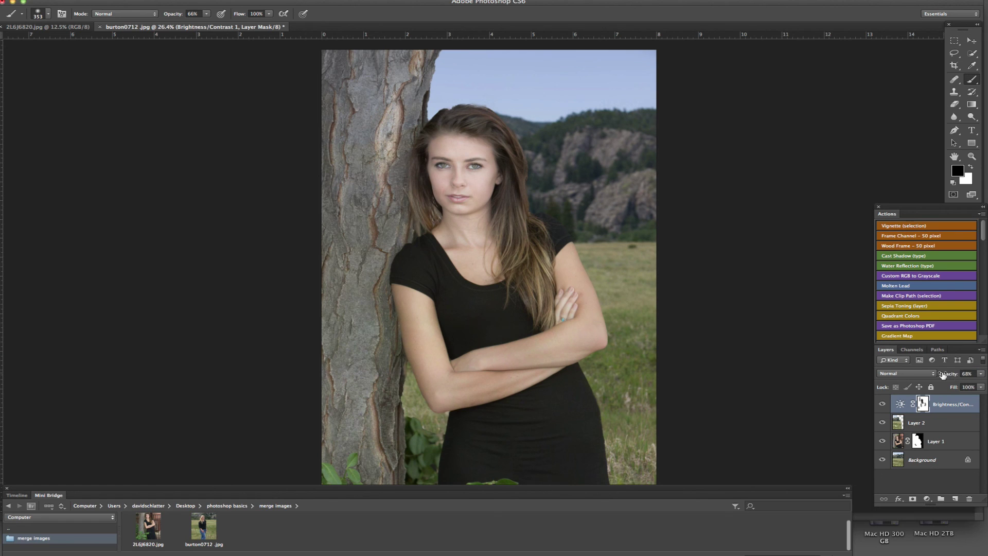
click(883, 405)
click(883, 405)
click(882, 405)
click(883, 405)
Add a Levels adjustment layer on top with the black input level at 16 and slightly darker midtones.
click(926, 499)
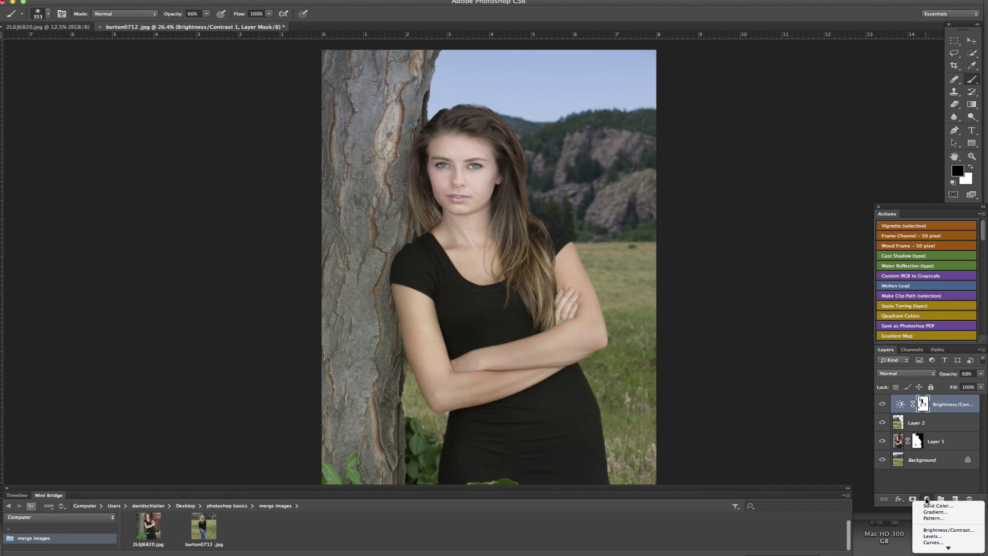
click(936, 537)
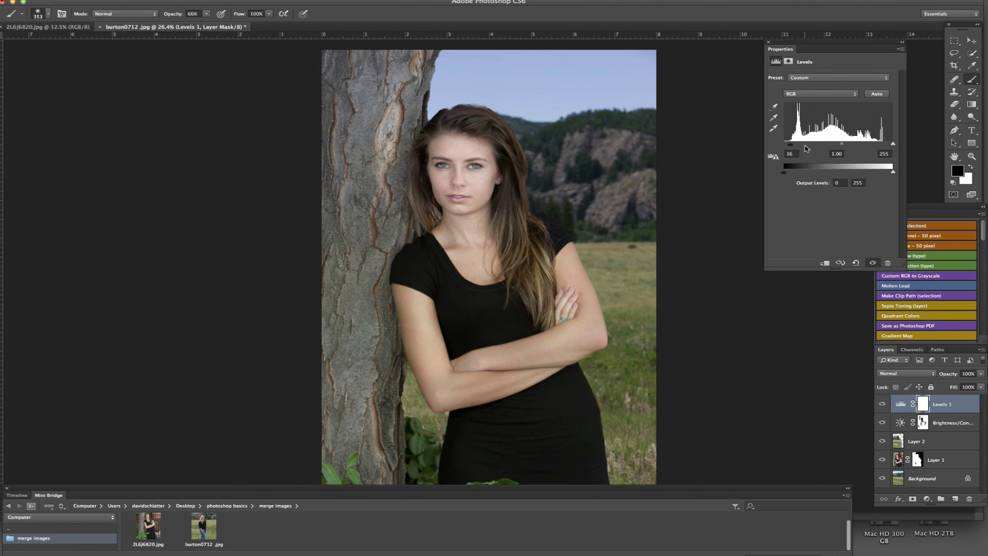
drag(844, 147, 844, 146)
click(769, 42)
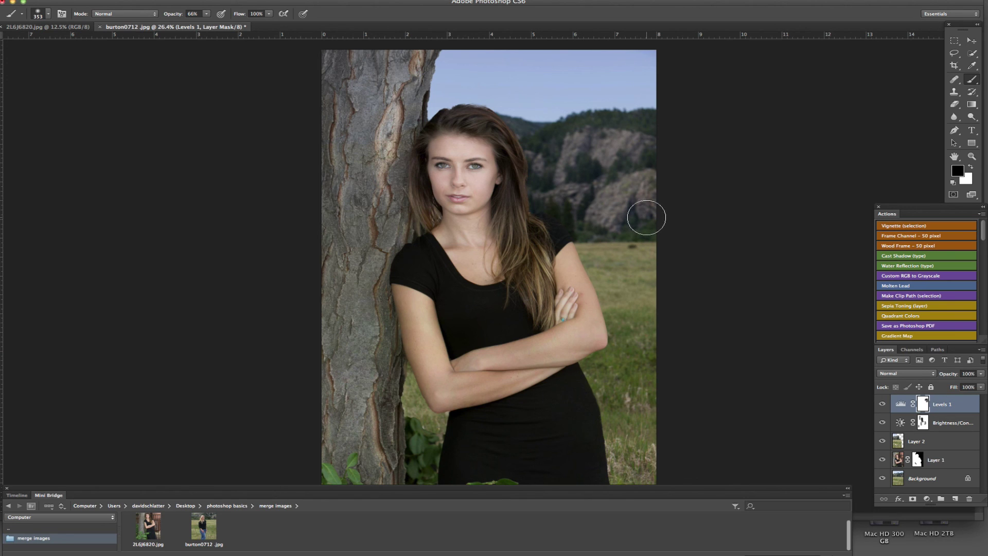
Toggle the Levels layer's visibility to compare the image with and without the adjustment.
click(883, 404)
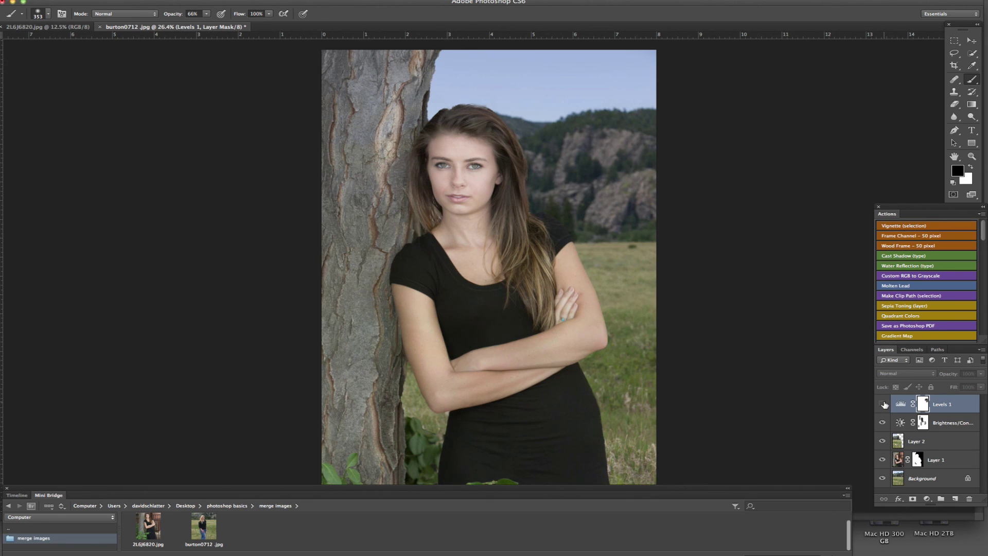
click(882, 404)
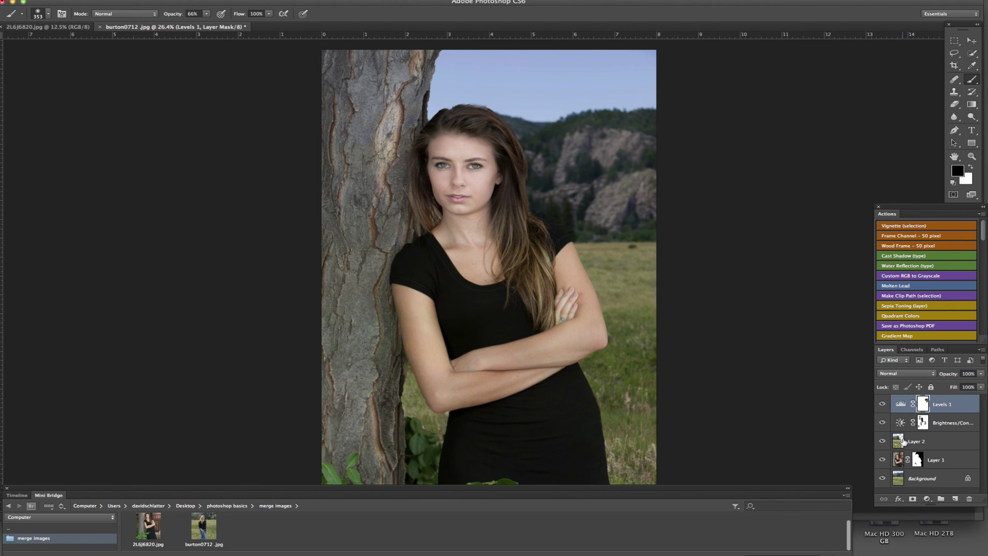
mouse_move(882, 405)
mouse_down()
mouse_move(883, 464)
mouse_move(883, 405)
mouse_up()
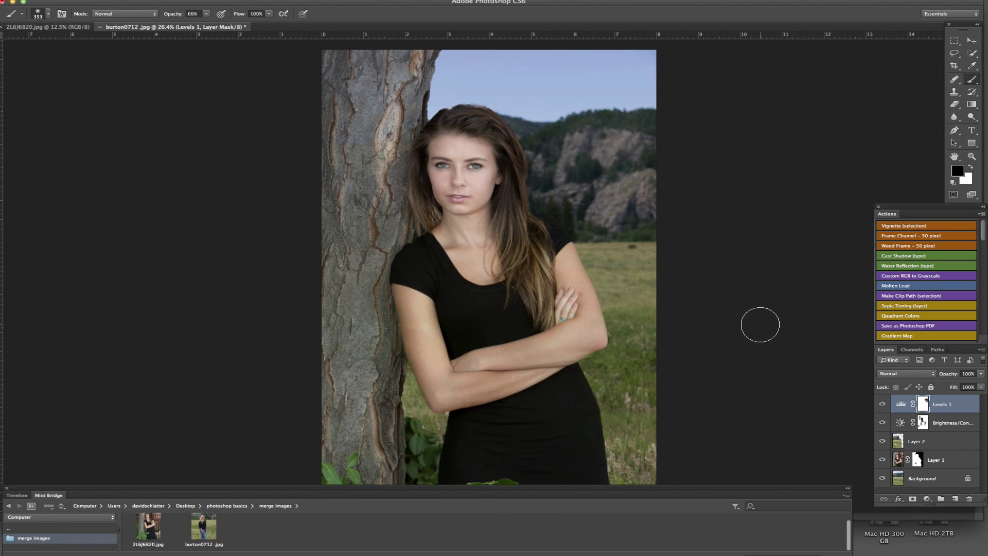